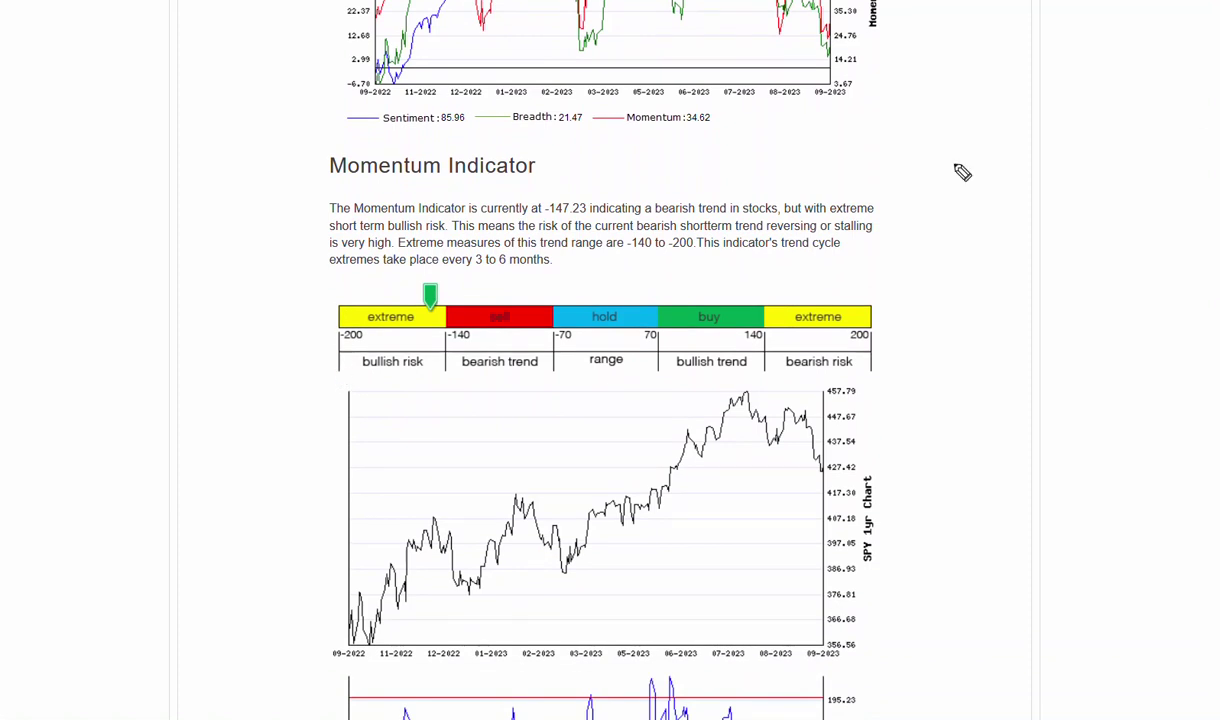
# - Mark the extreme bullish-risk end of the Momentum gauge and the latest low on the momentum chart, and clear the marks
pyautogui.click(339, 312)
pyautogui.scroll(-4, 1050, 281)
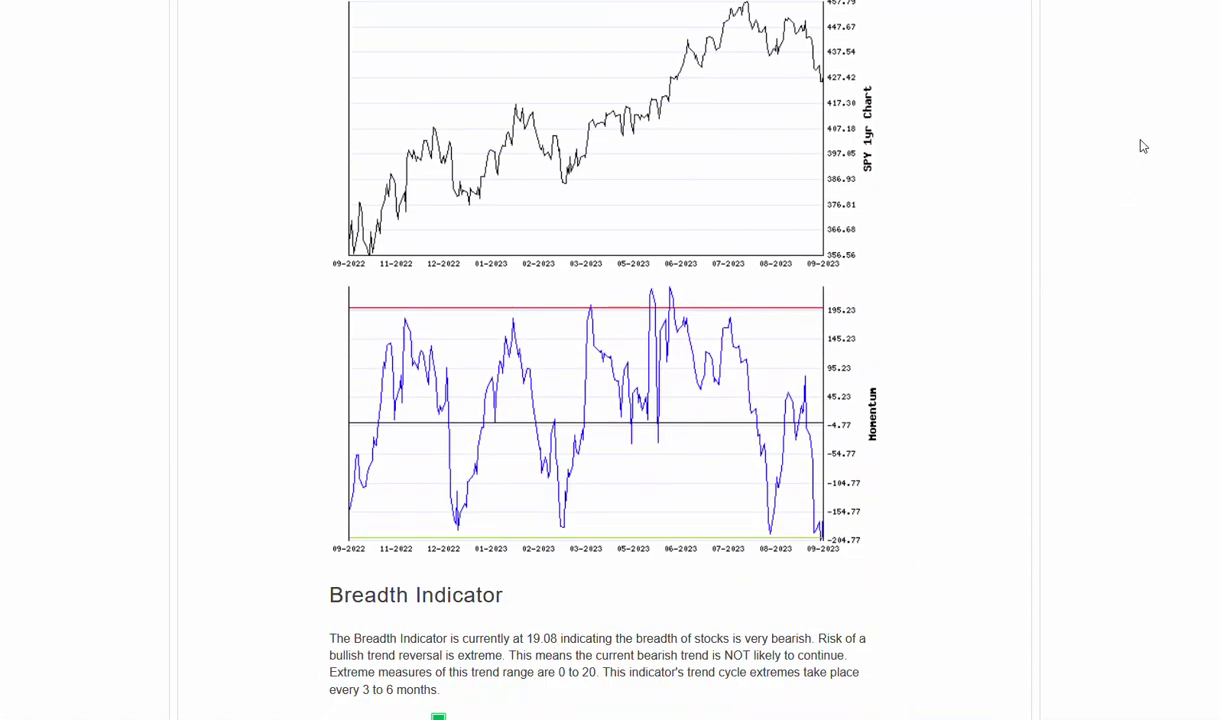
pyautogui.moveTo(921, 508); pyautogui.dragTo(828, 531)
pyautogui.press('Escape')
# - Review the Breadth Indicator's description, gauge and one-year chart
pyautogui.scroll(-6, 1021, 430)
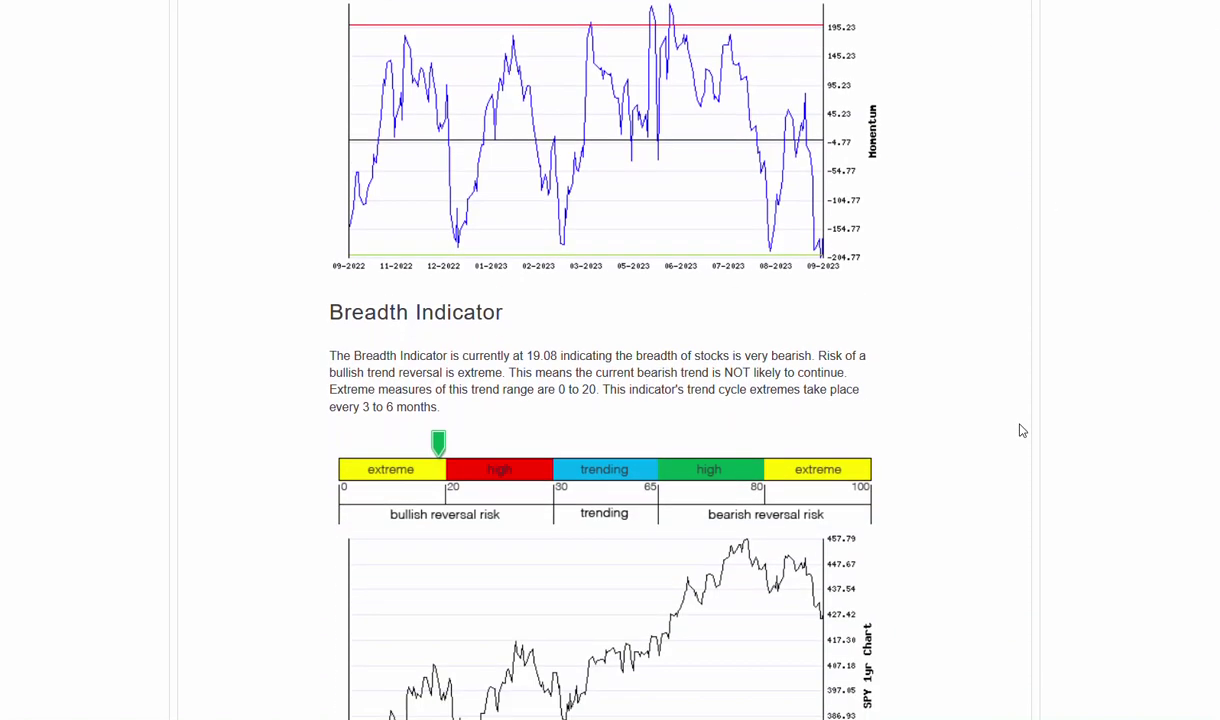
pyautogui.scroll(4, 1021, 430)
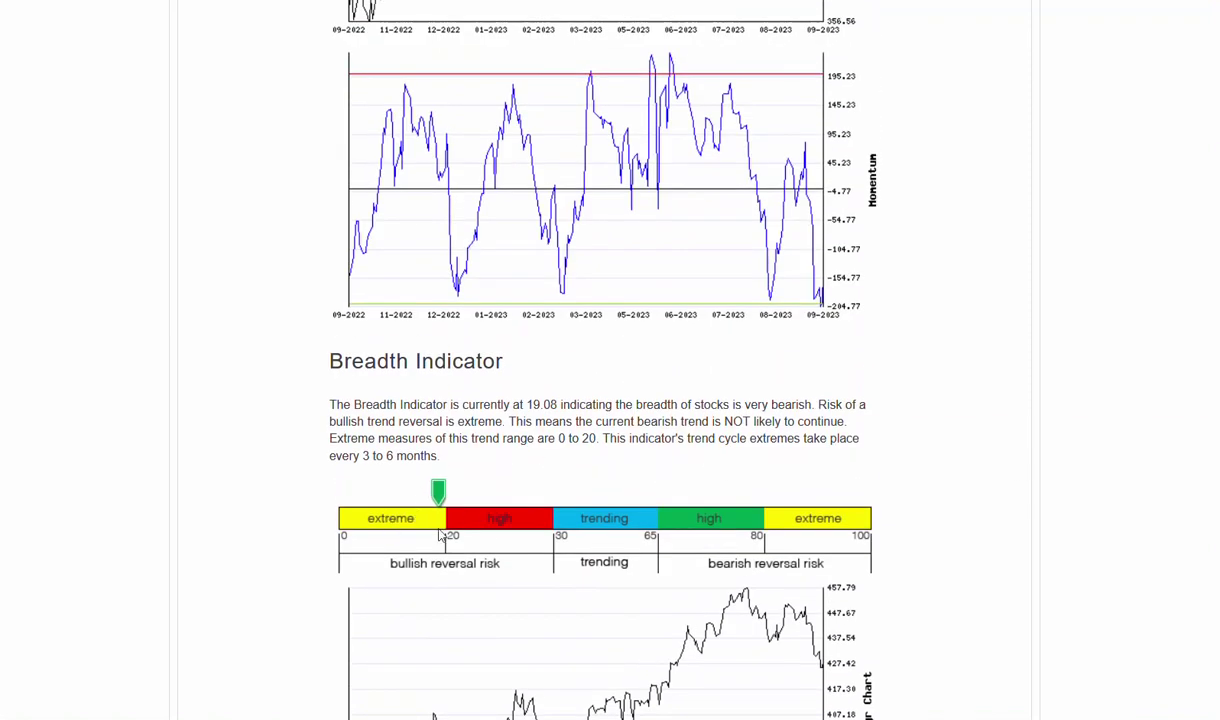
pyautogui.scroll(-8, 418, 530)
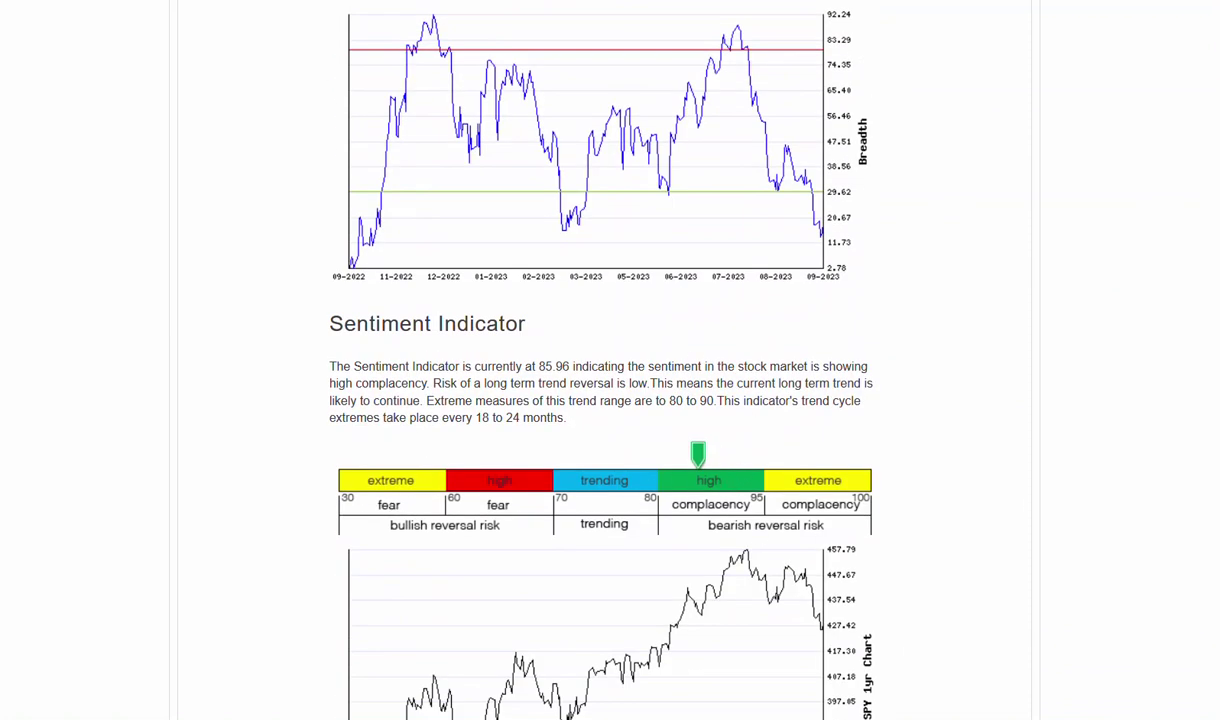
# - Circle the marker in the high complacency zone and the extreme fear end of the Sentiment gauge, and erase the circles
pyautogui.moveTo(735, 428)
pyautogui.mouseDown()
pyautogui.moveTo(665, 495)
pyautogui.moveTo(740, 428)
pyautogui.mouseUp()
pyautogui.moveTo(362, 443); pyautogui.dragTo(349, 458)
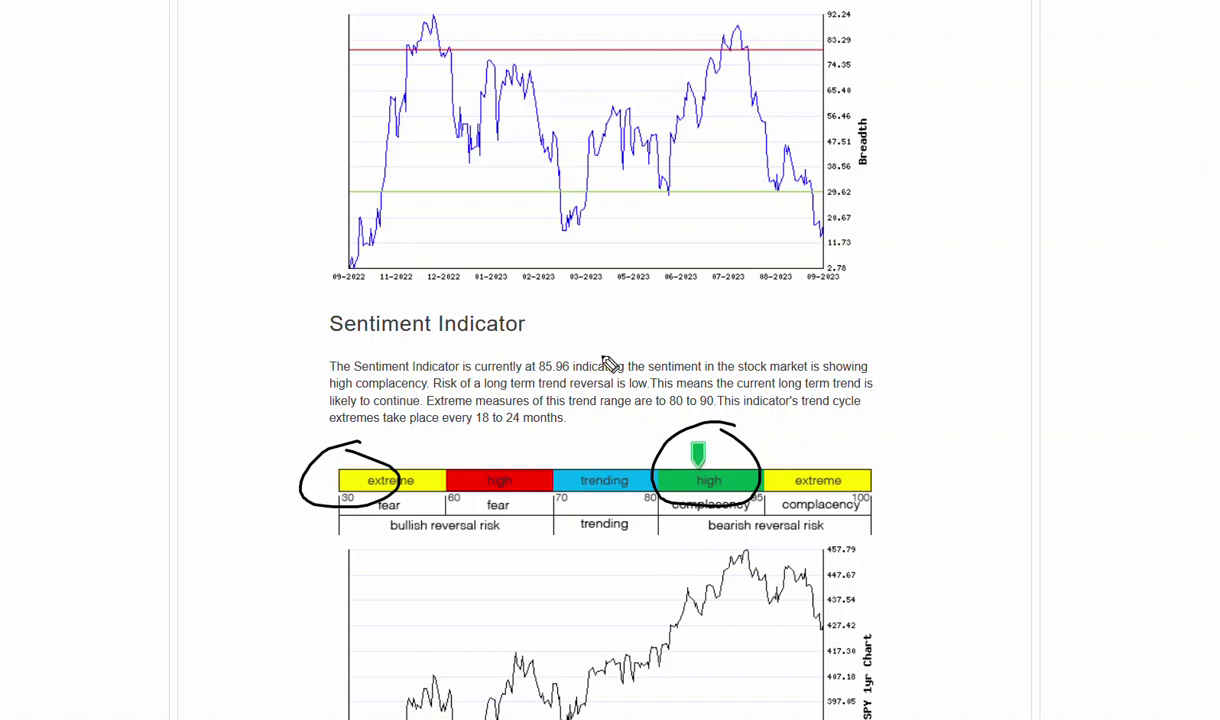
pyautogui.press('e')
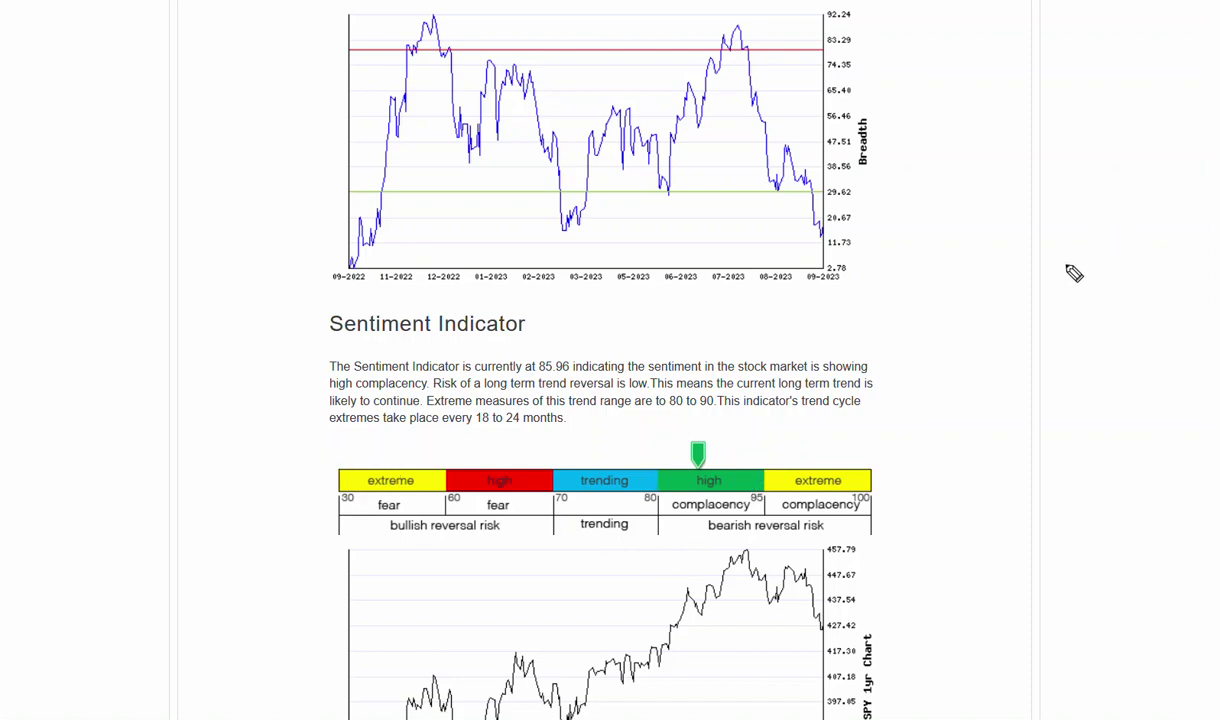
# - Bring up the market's Buy-Sell Ratios charts
pyautogui.scroll(2, 1060, 268)
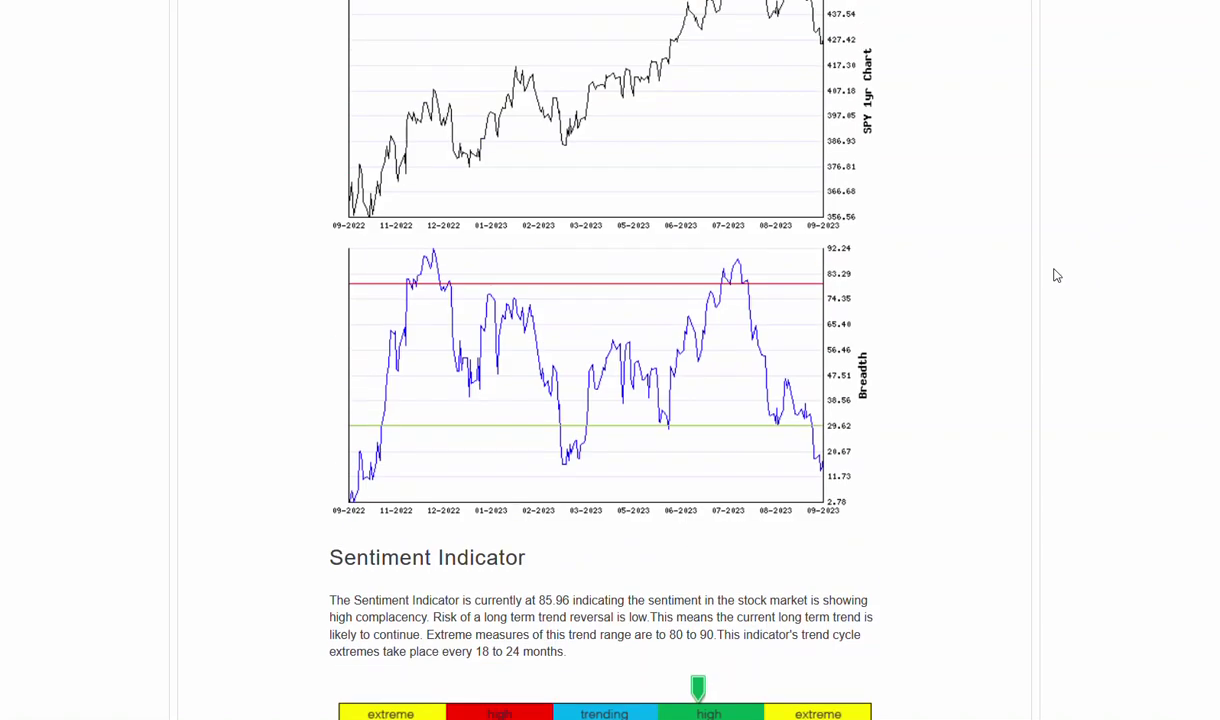
pyautogui.scroll(10, 1057, 275)
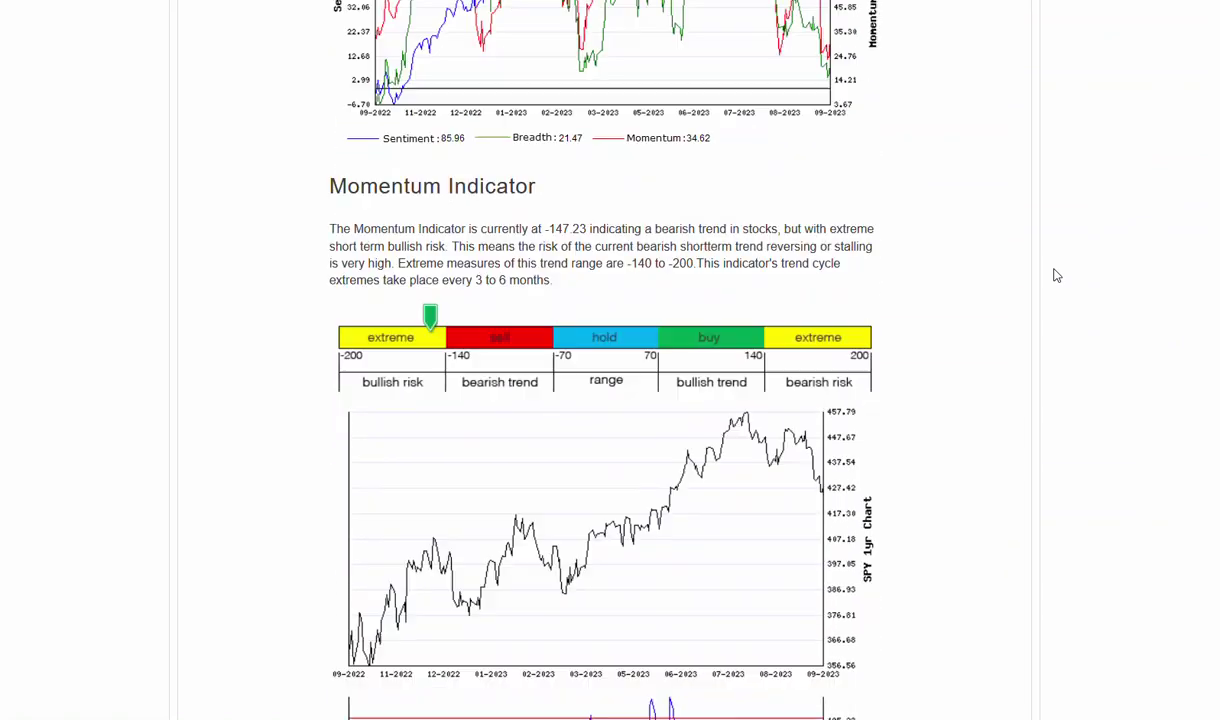
pyautogui.scroll(10, 1057, 275)
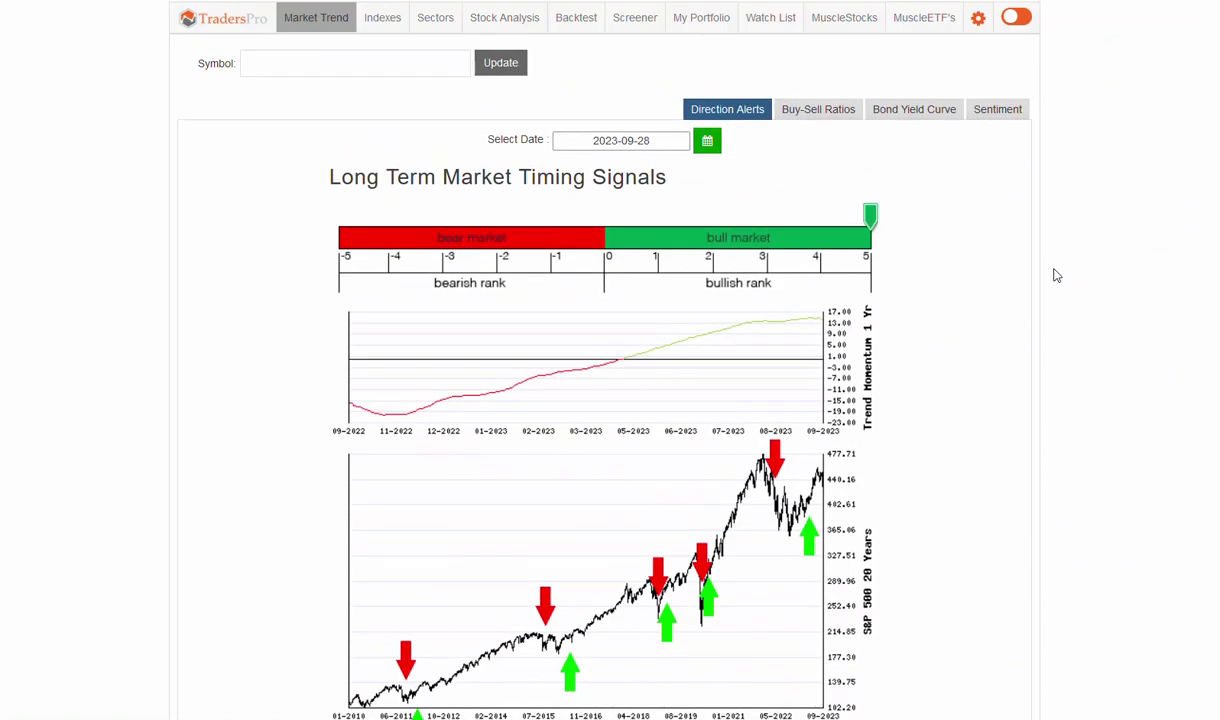
pyautogui.click(805, 112)
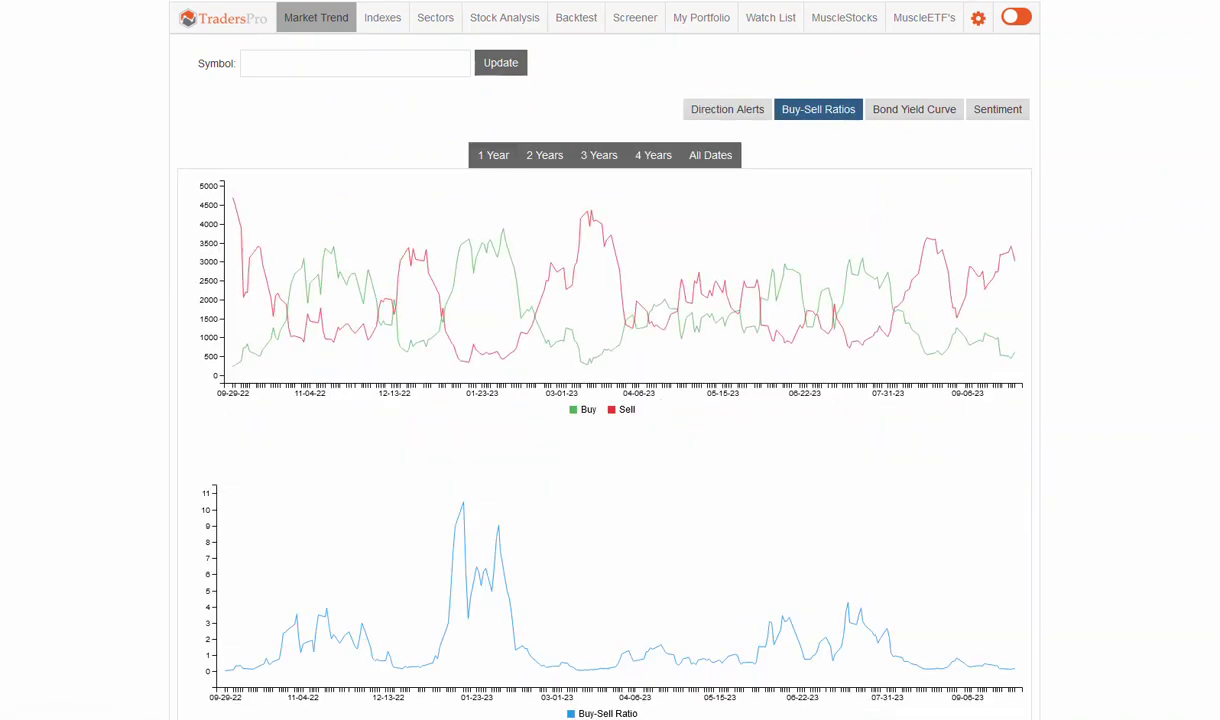
# - Mark the latest gap between the sell and buy lines and the August extremes of both, and clear the marks
pyautogui.moveTo(1012, 256)
pyautogui.mouseDown()
pyautogui.moveTo(1010, 350)
pyautogui.moveTo(1012, 250)
pyautogui.mouseUp()
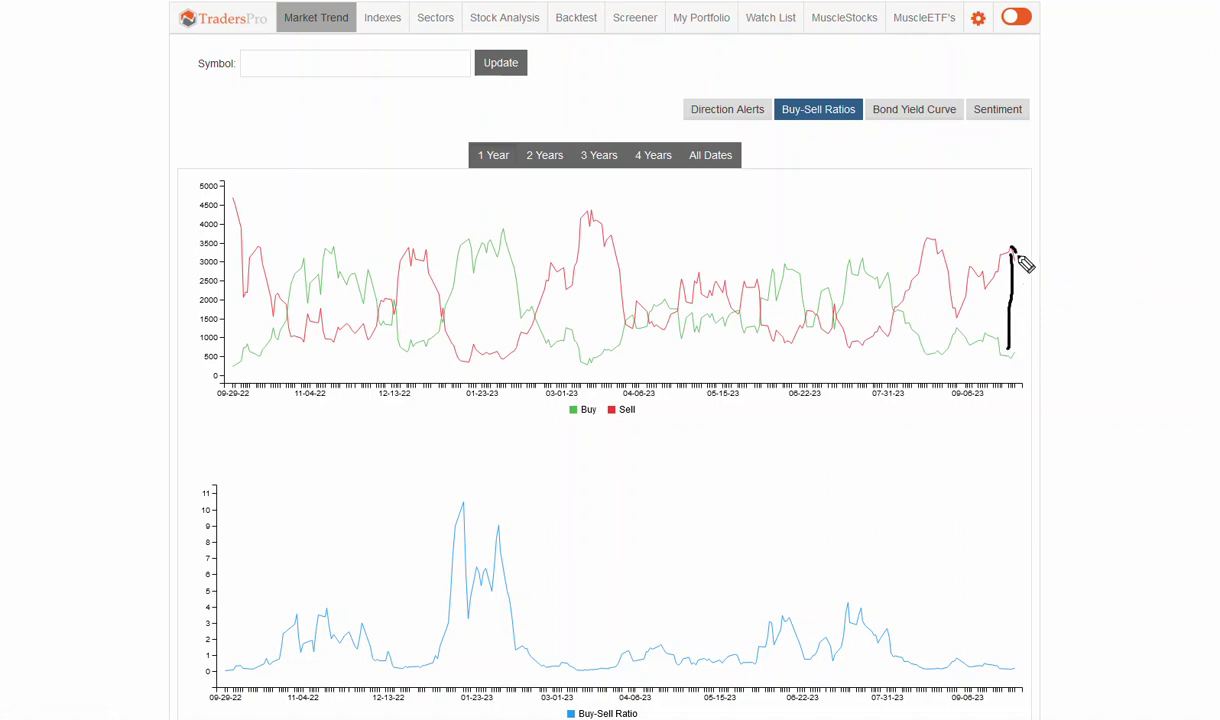
pyautogui.moveTo(1012, 350)
pyautogui.mouseDown()
pyautogui.moveTo(996, 360)
pyautogui.moveTo(1020, 361)
pyautogui.mouseUp()
pyautogui.moveTo(918, 355); pyautogui.dragTo(933, 355)
pyautogui.moveTo(920, 238); pyautogui.dragTo(935, 238)
pyautogui.press('Escape')
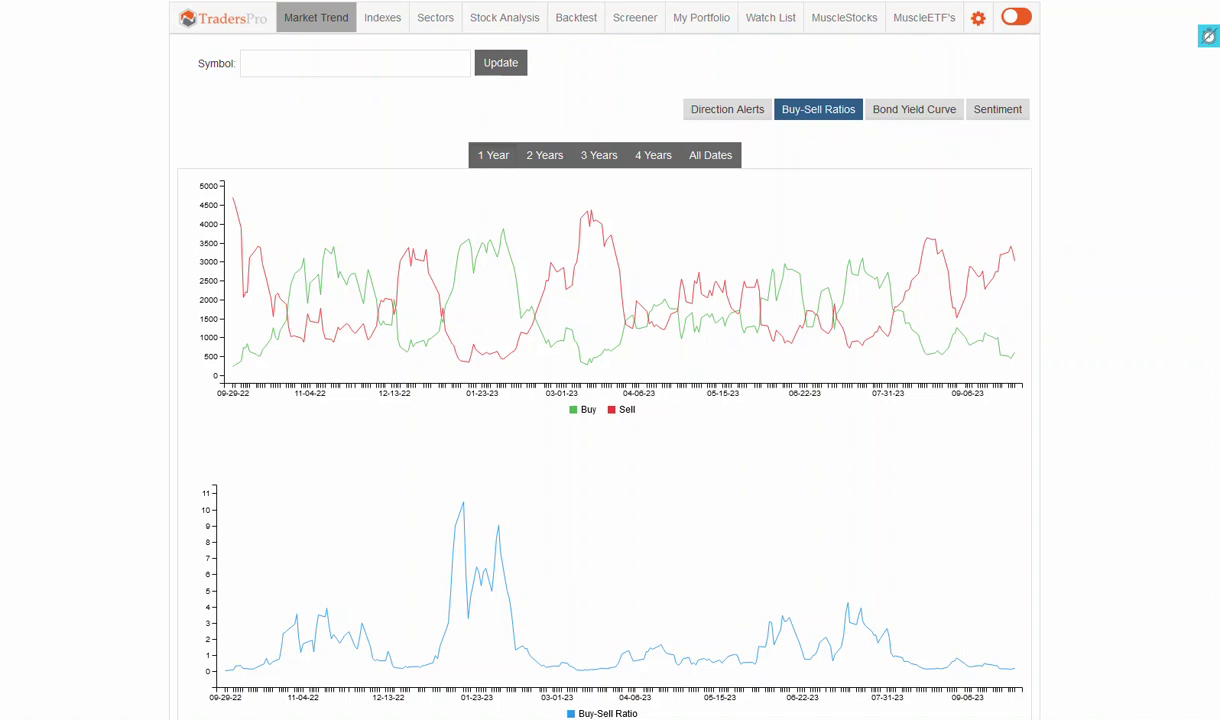
# - Show the S&P index sentiment chart, draw an arrow to its latest low, and box the Sentiment and Market Trend labels
pyautogui.click(1011, 113)
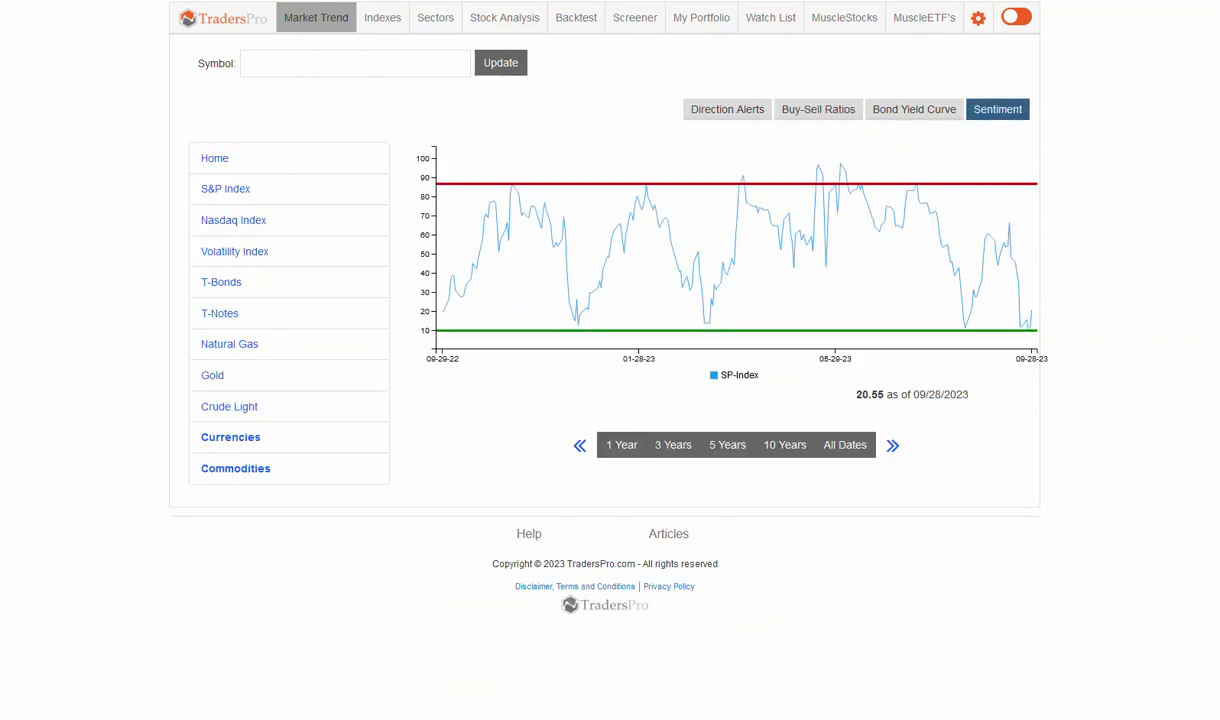
pyautogui.moveTo(1152, 420)
pyautogui.mouseDown()
pyautogui.moveTo(1076, 374)
pyautogui.moveTo(1035, 322)
pyautogui.moveTo(1037, 333)
pyautogui.mouseUp()
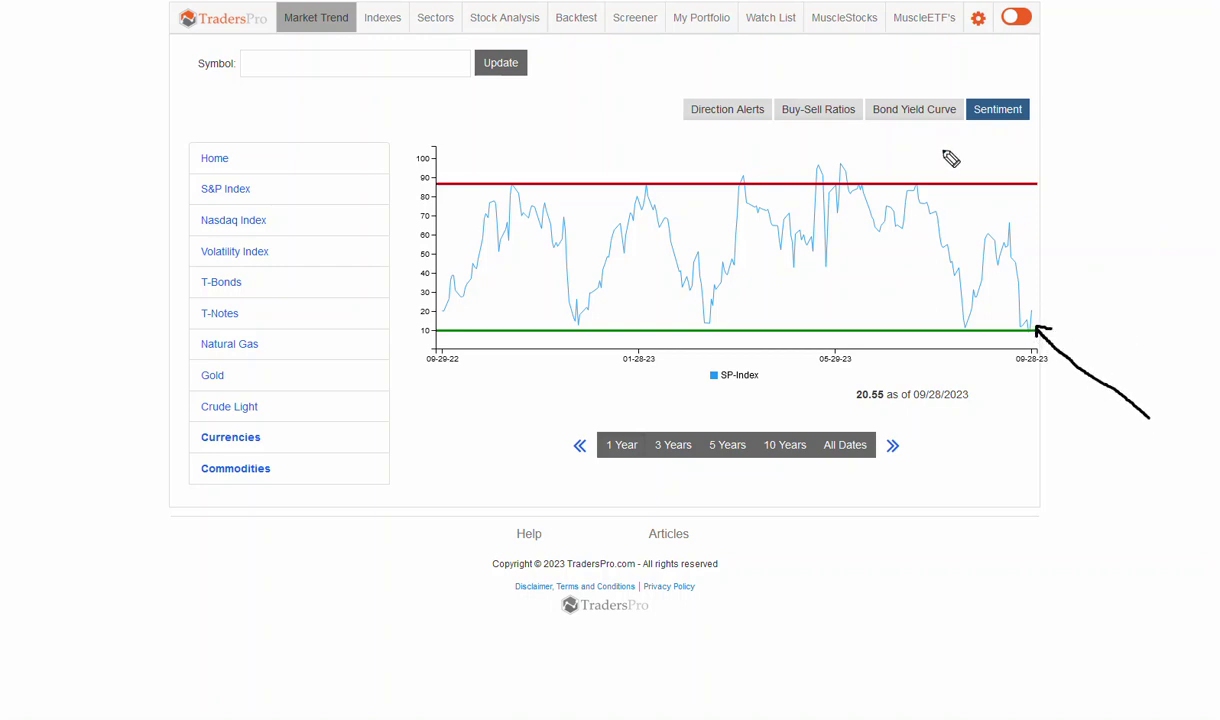
pyautogui.moveTo(1038, 91)
pyautogui.mouseDown()
pyautogui.moveTo(960, 100)
pyautogui.moveTo(1058, 128)
pyautogui.moveTo(1037, 75)
pyautogui.mouseUp()
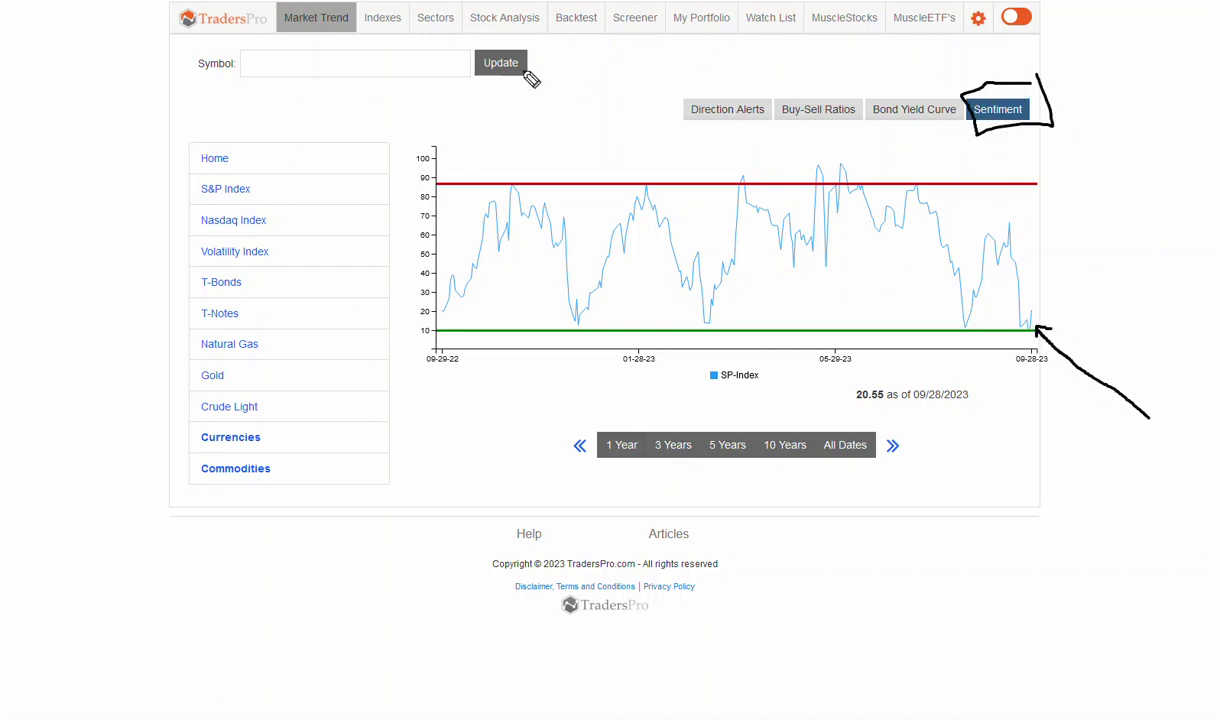
pyautogui.moveTo(358, 14)
pyautogui.mouseDown()
pyautogui.moveTo(272, 33)
pyautogui.moveTo(360, 24)
pyautogui.mouseUp()
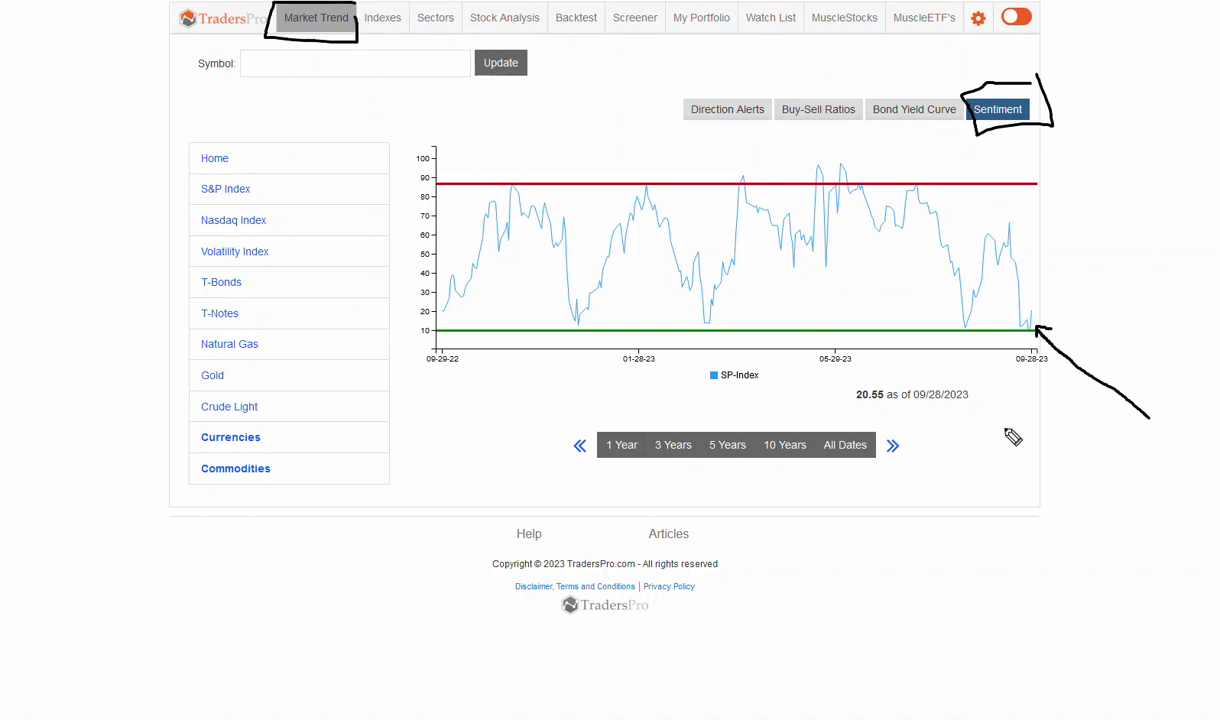
# - Mark the latest and earlier lows near the green line on the S&P sentiment chart, and clear all annotations
pyautogui.click(1030, 335)
pyautogui.click(967, 334)
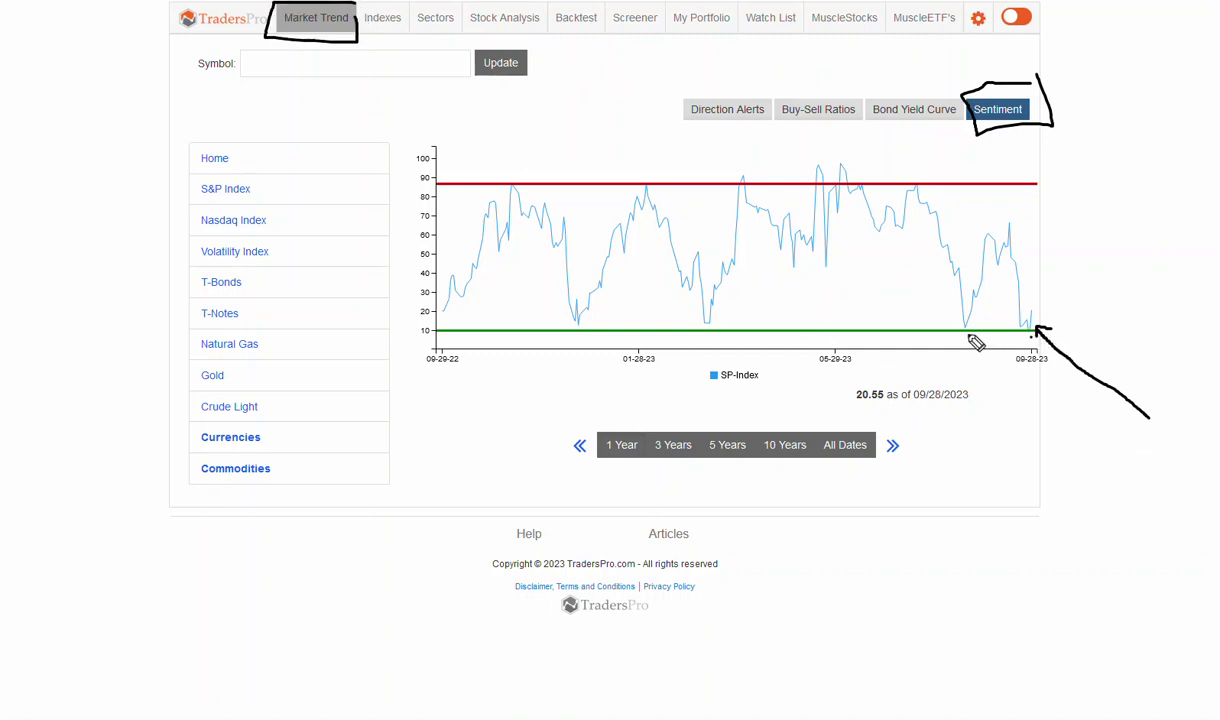
pyautogui.click(706, 327)
pyautogui.click(580, 329)
pyautogui.press('Escape')
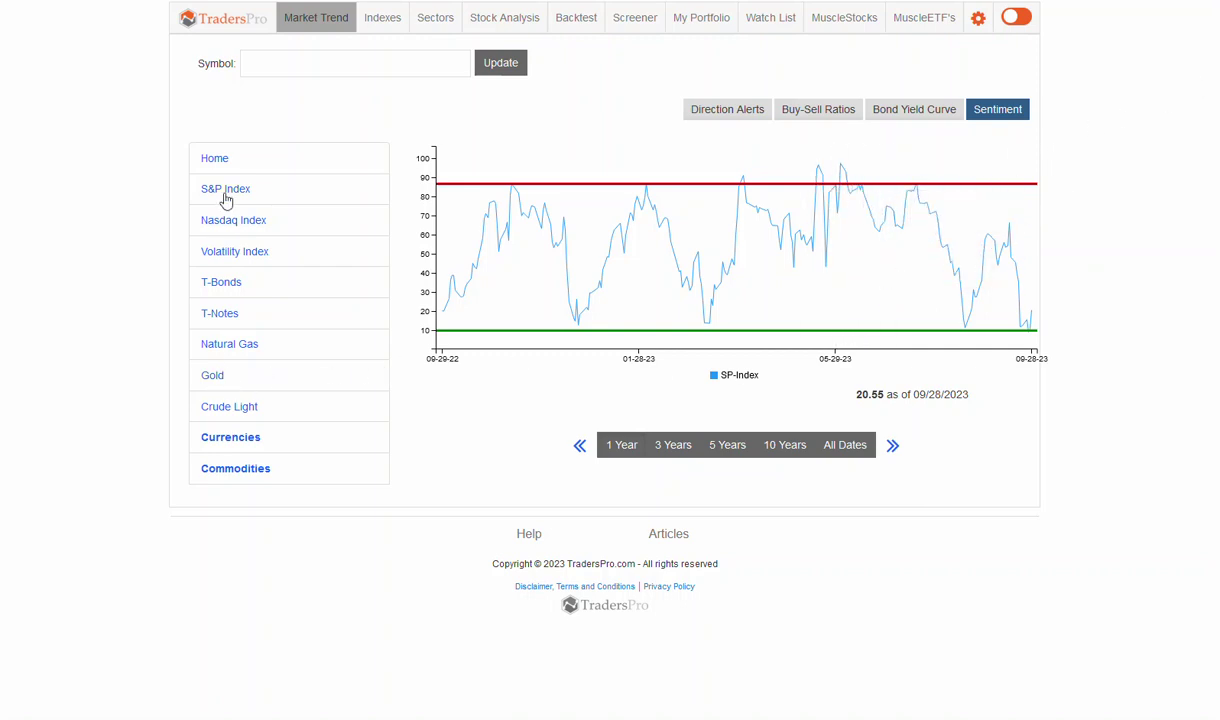
# - Inspect the latest readings of the Volatility Index sentiment chart, and point an arrow at the newest low on the T-Bonds chart
pyautogui.click(217, 256)
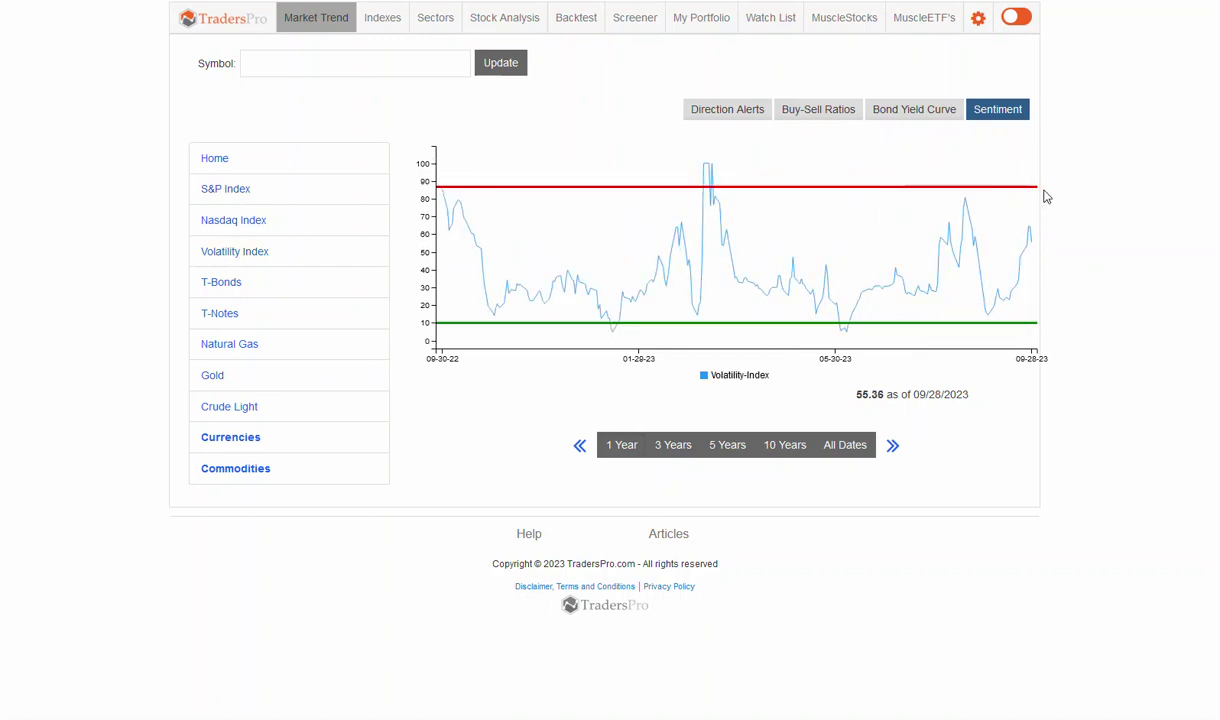
pyautogui.moveTo(1035, 254)
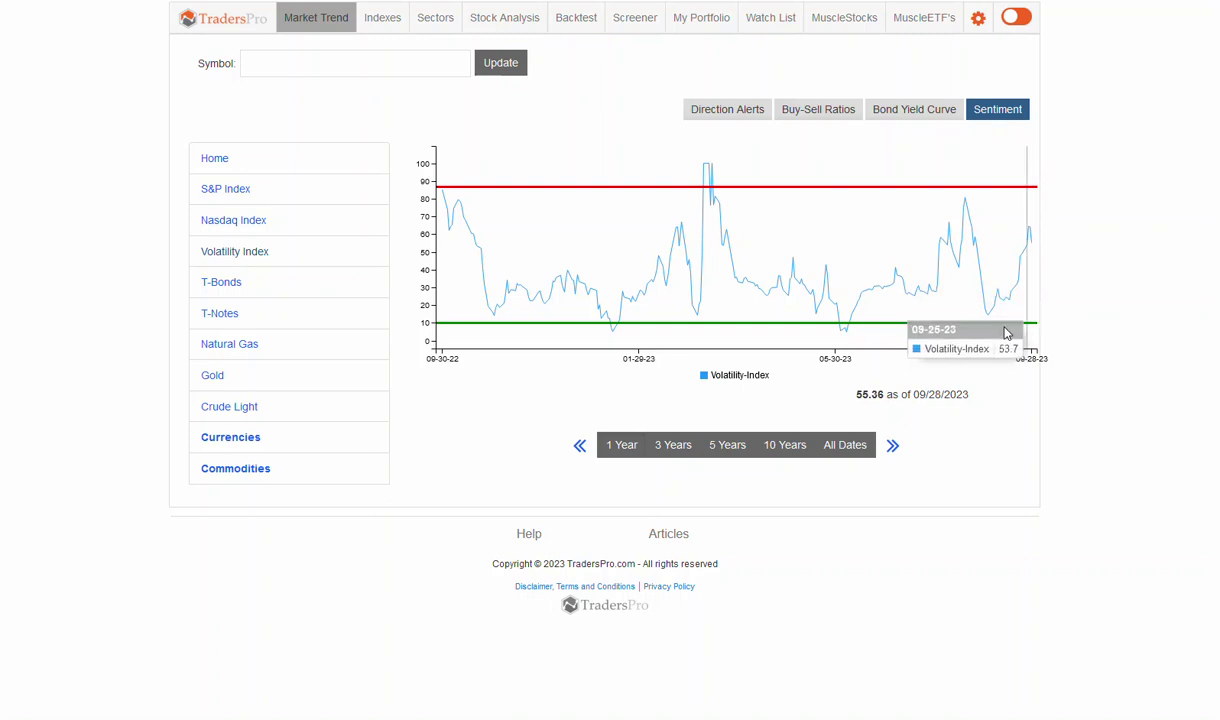
pyautogui.click(218, 287)
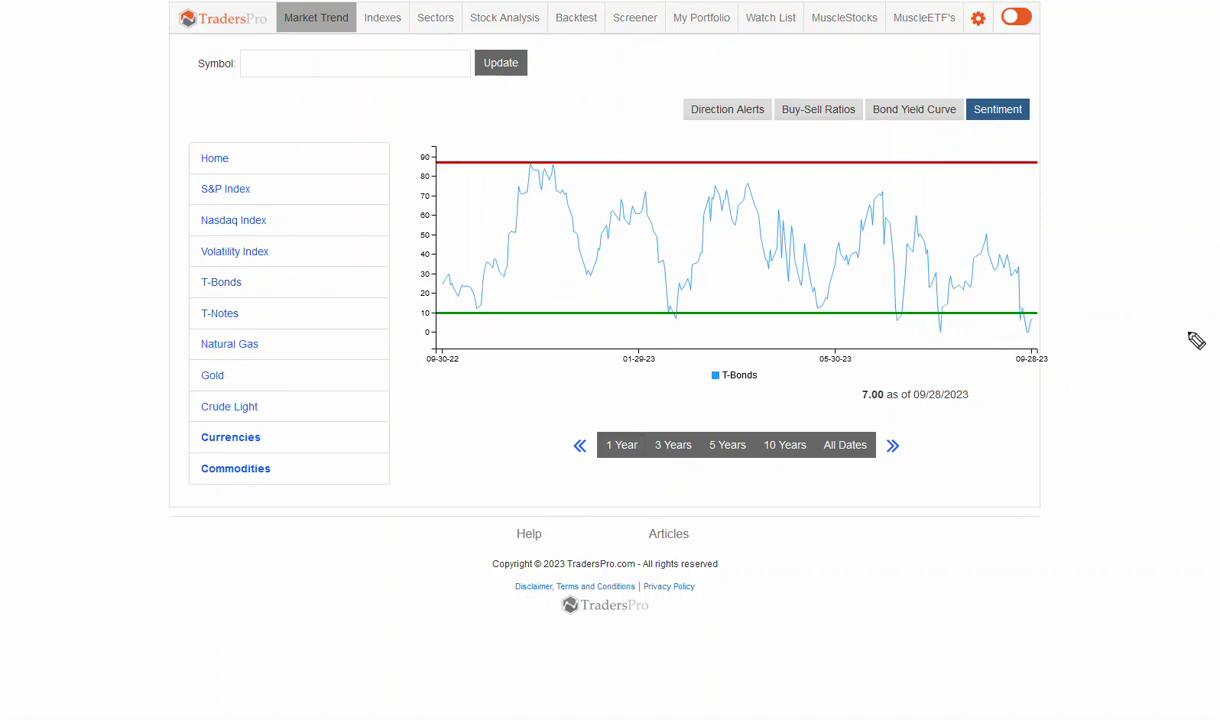
pyautogui.moveTo(1166, 381); pyautogui.dragTo(1045, 327)
# - View the Crude Light sentiment chart and load the stock analysis for the symbol USO
pyautogui.click(222, 412)
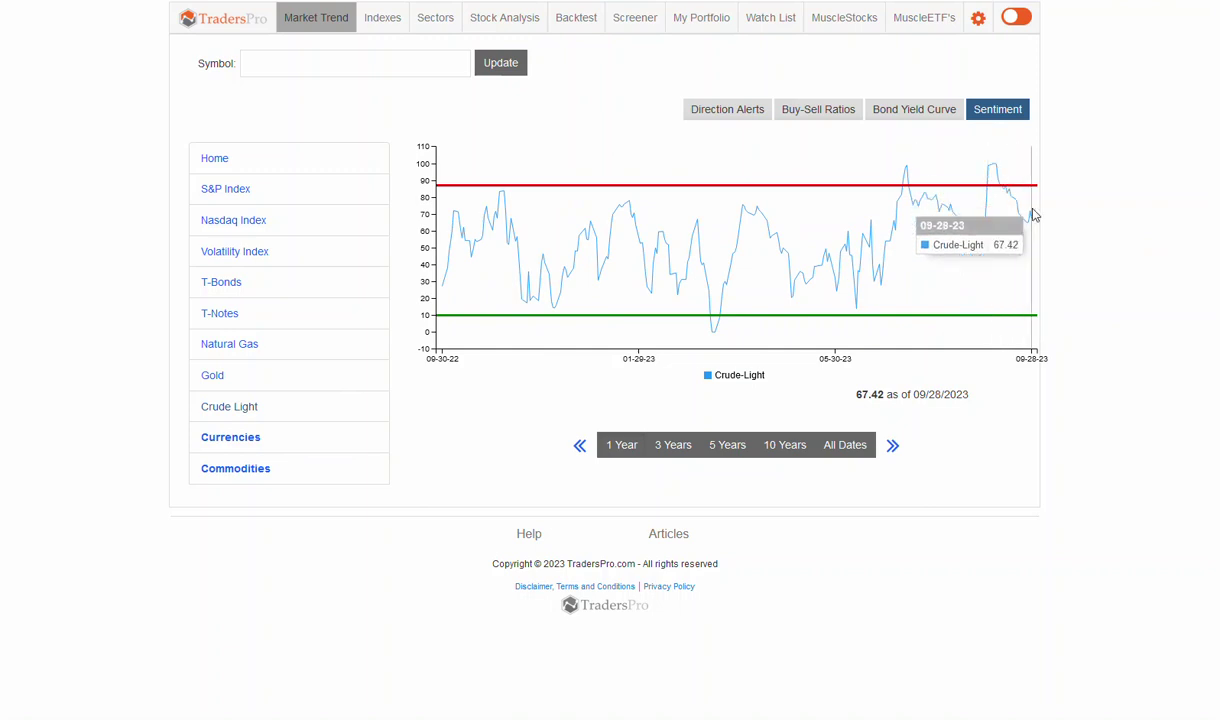
pyautogui.click(283, 72)
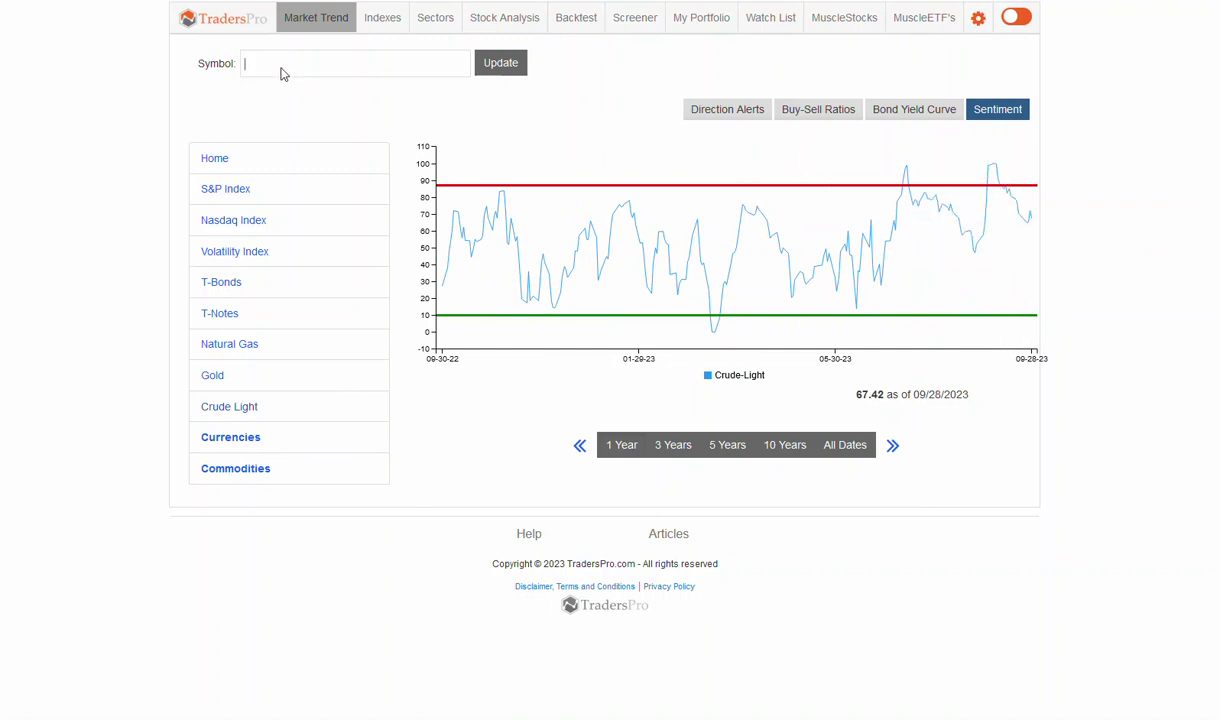
pyautogui.write('USO')
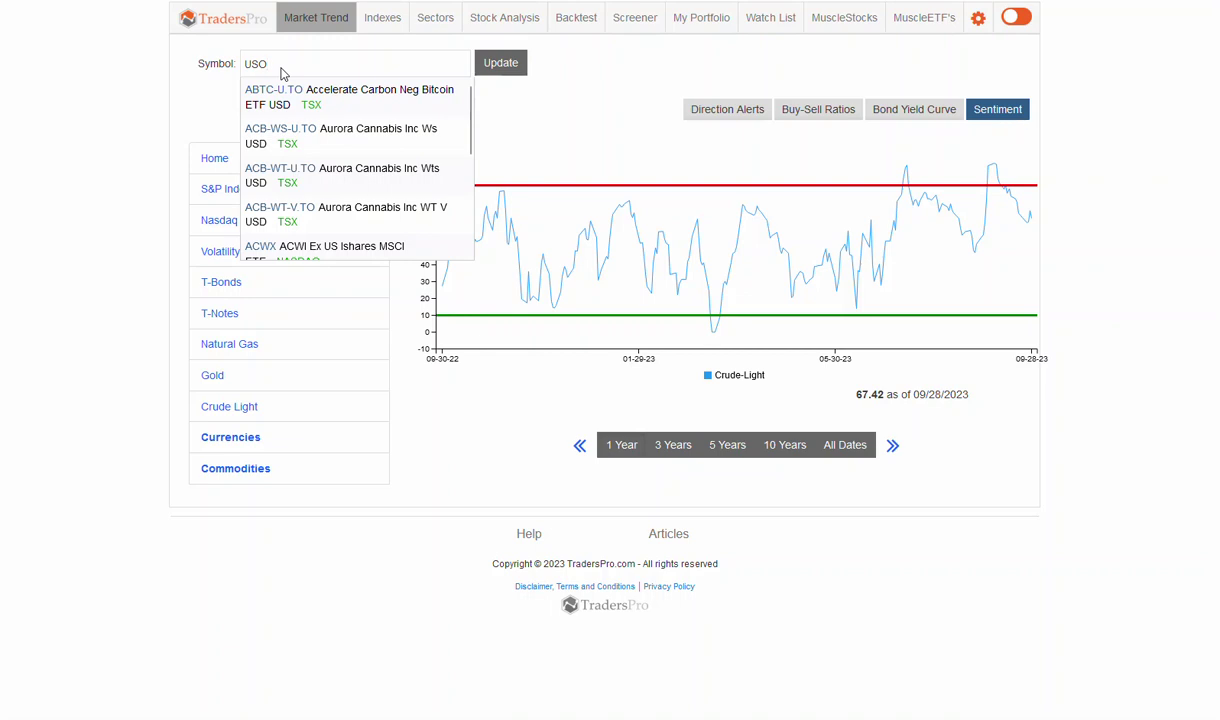
pyautogui.press('Return')
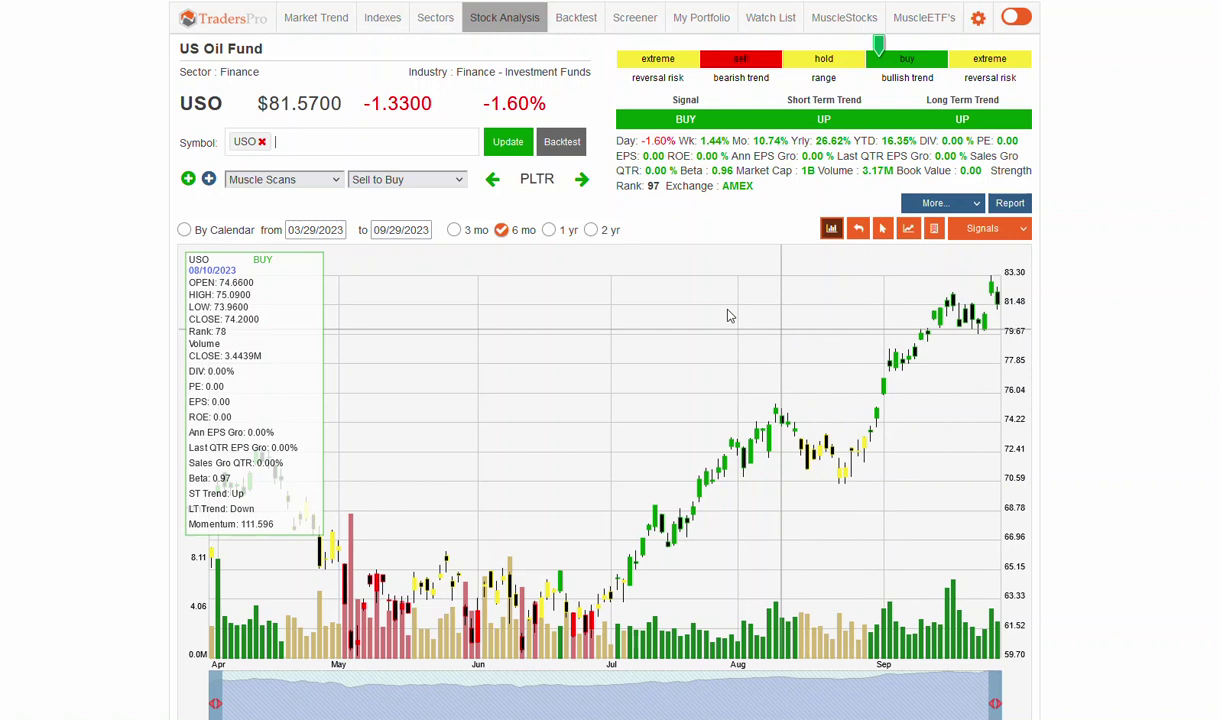
# - Open the analysis chart of the 20+ Year Treasury Bond ETF (TLT) from the Market ETFs list of the indexes
pyautogui.click(305, 148)
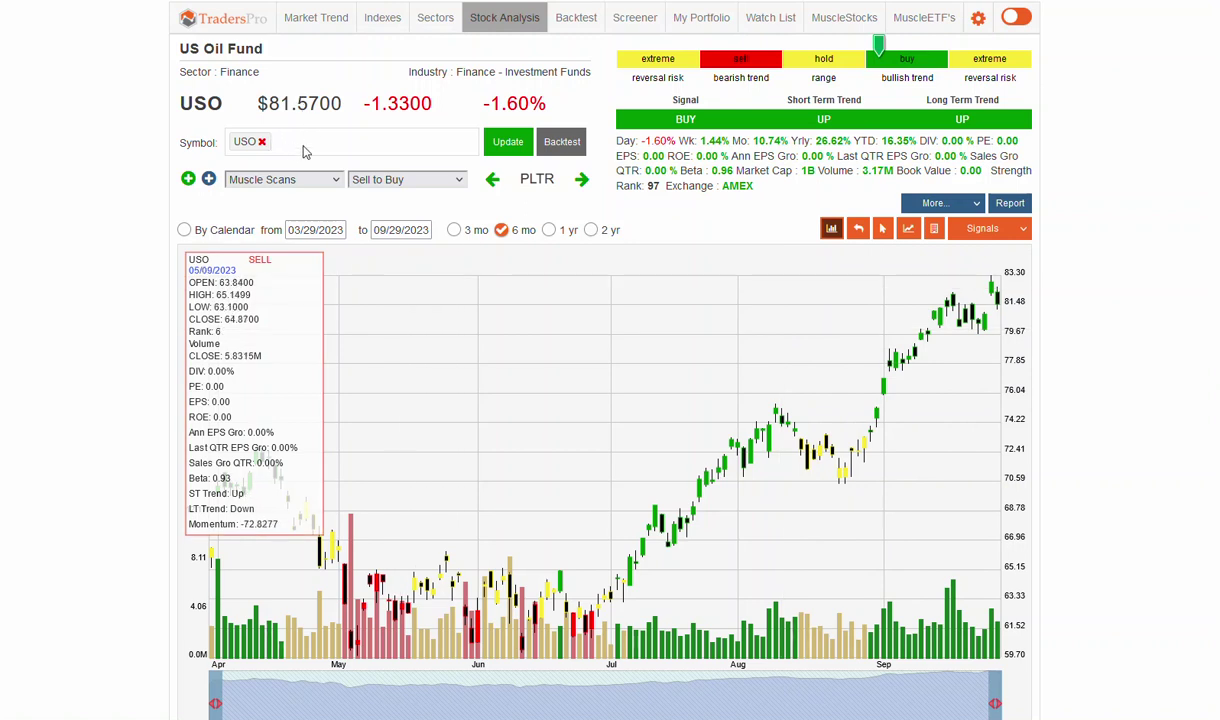
pyautogui.click(376, 24)
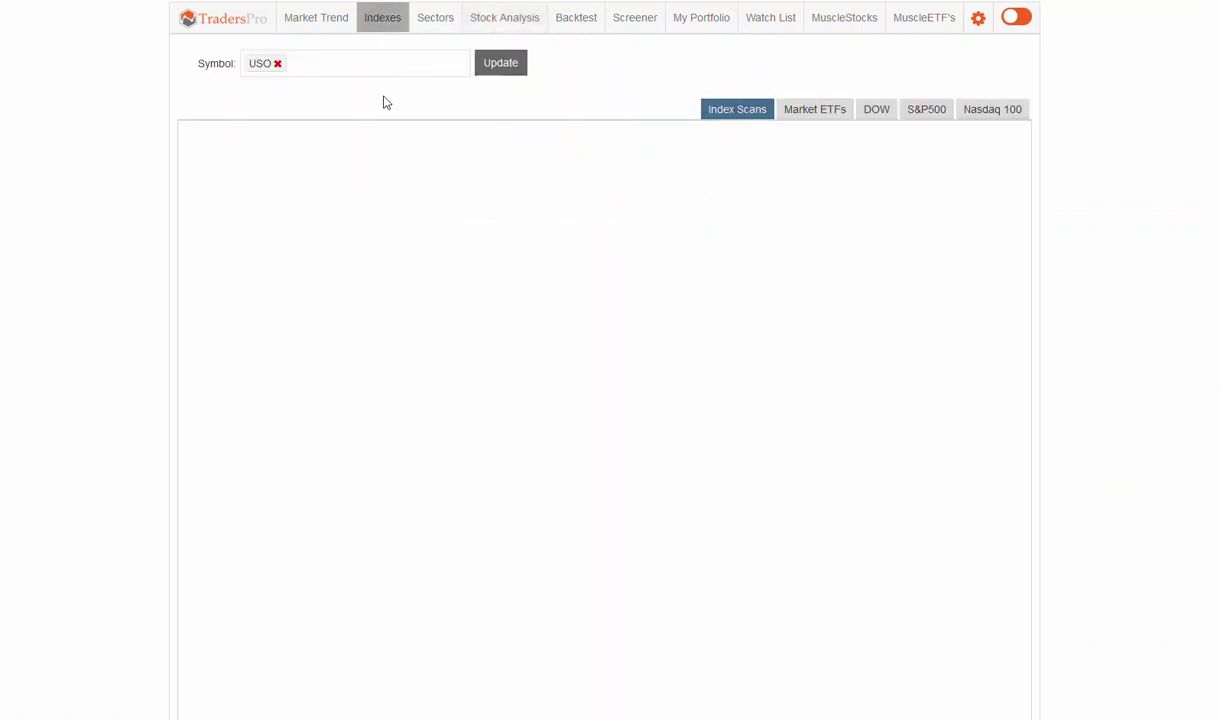
pyautogui.click(790, 111)
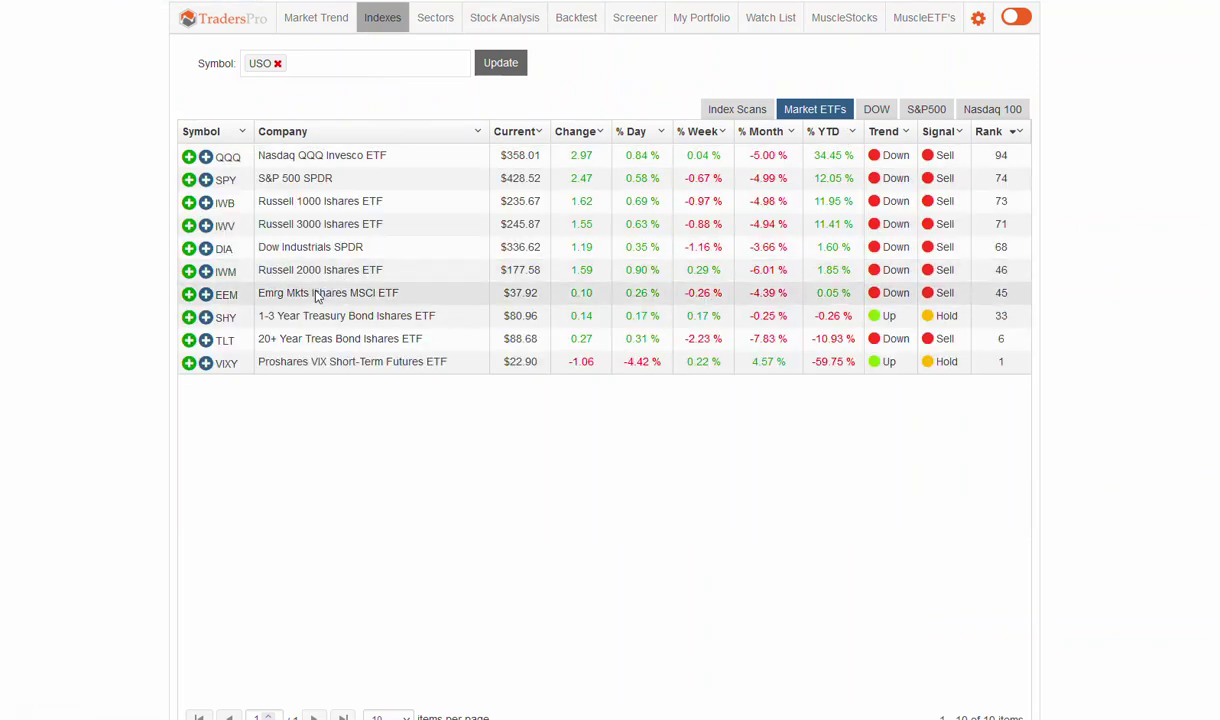
pyautogui.click(280, 340)
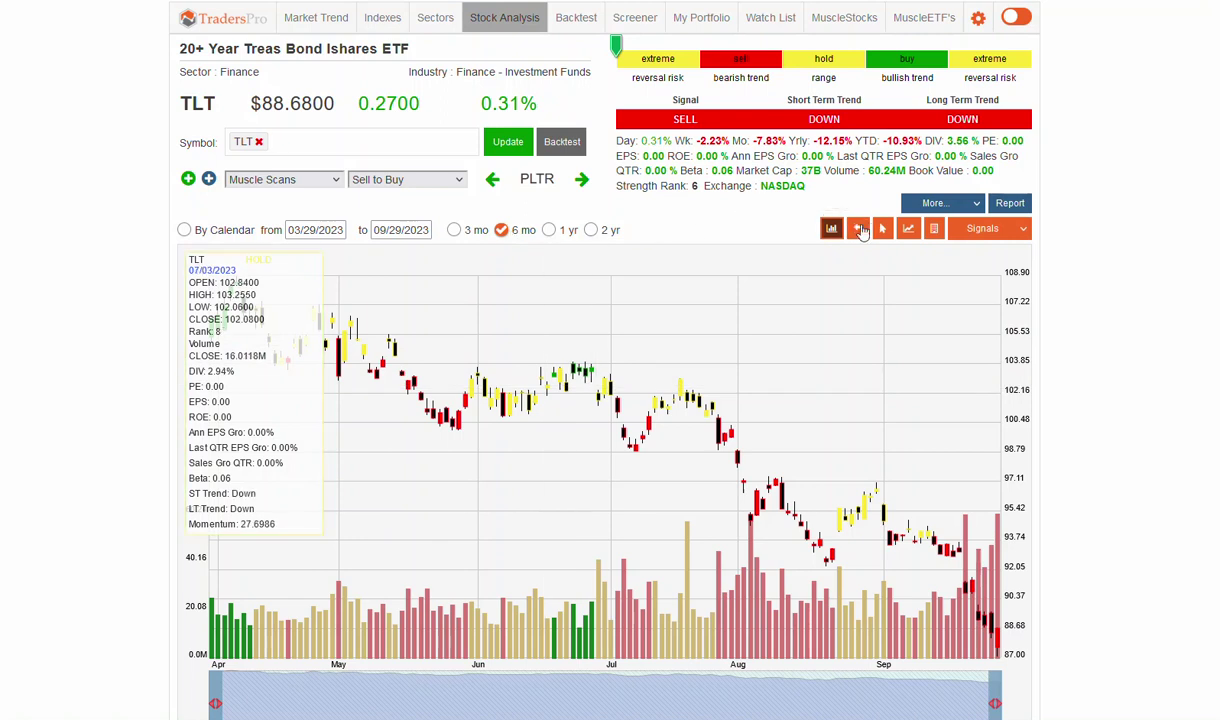
# - Hide the volume bars on the TLT chart and load one year of price data
pyautogui.click(831, 234)
pyautogui.click(548, 230)
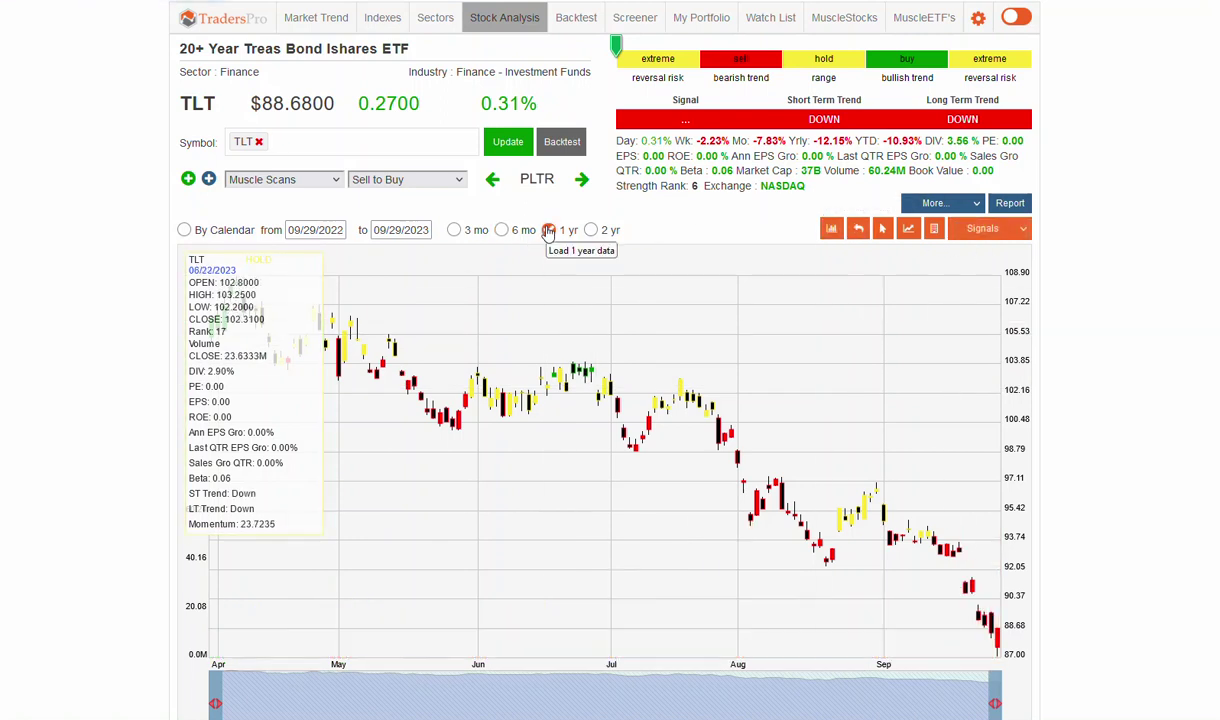
pyautogui.moveTo(617, 52)
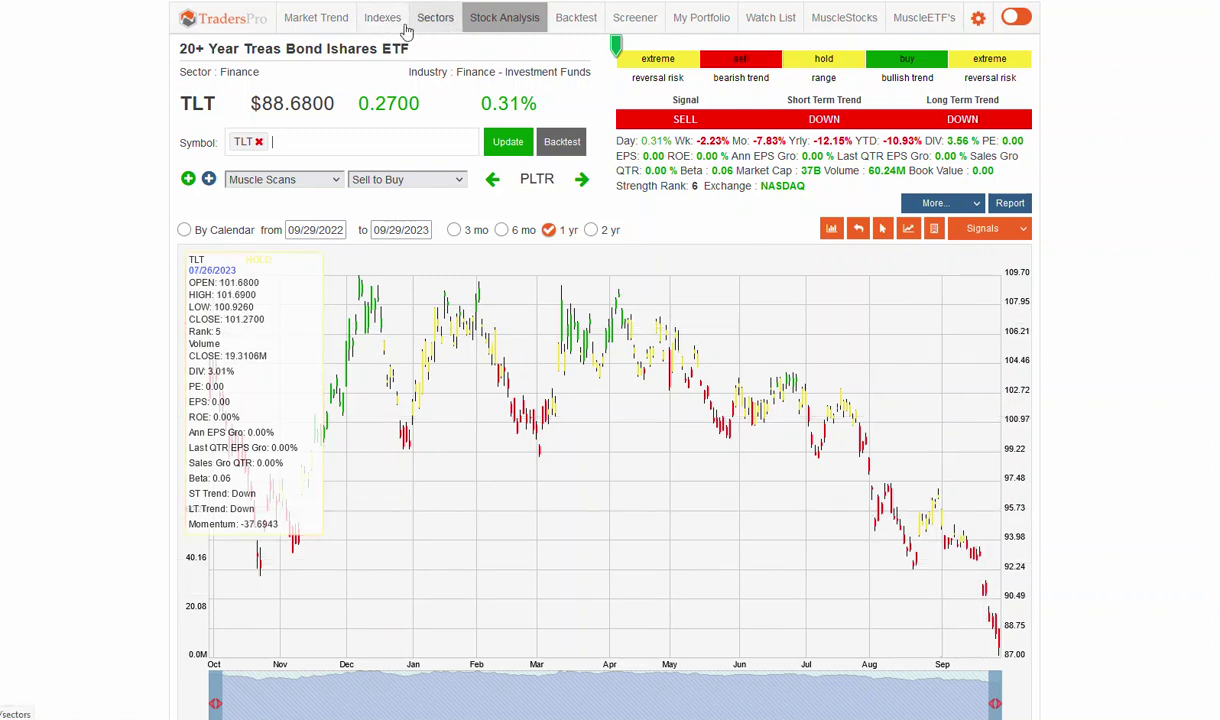
# - List the commodity ETFs under the sectors and choose Gold SPDR (GLD)
pyautogui.click(374, 28)
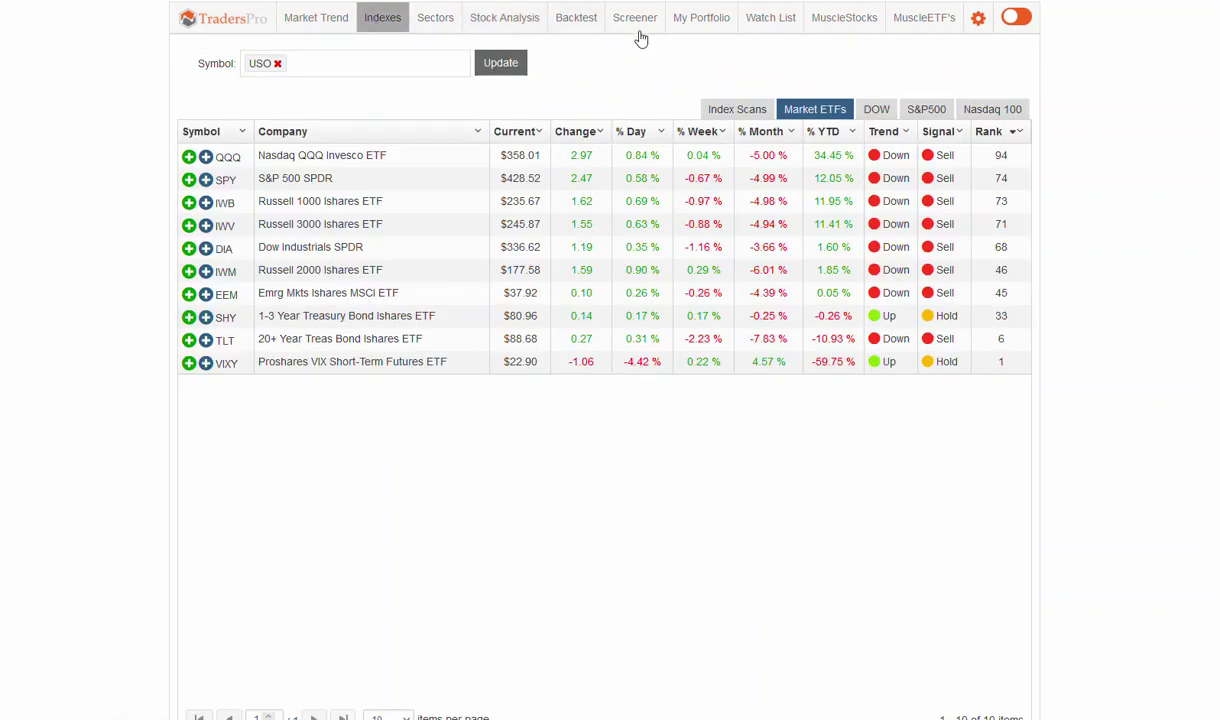
pyautogui.click(438, 18)
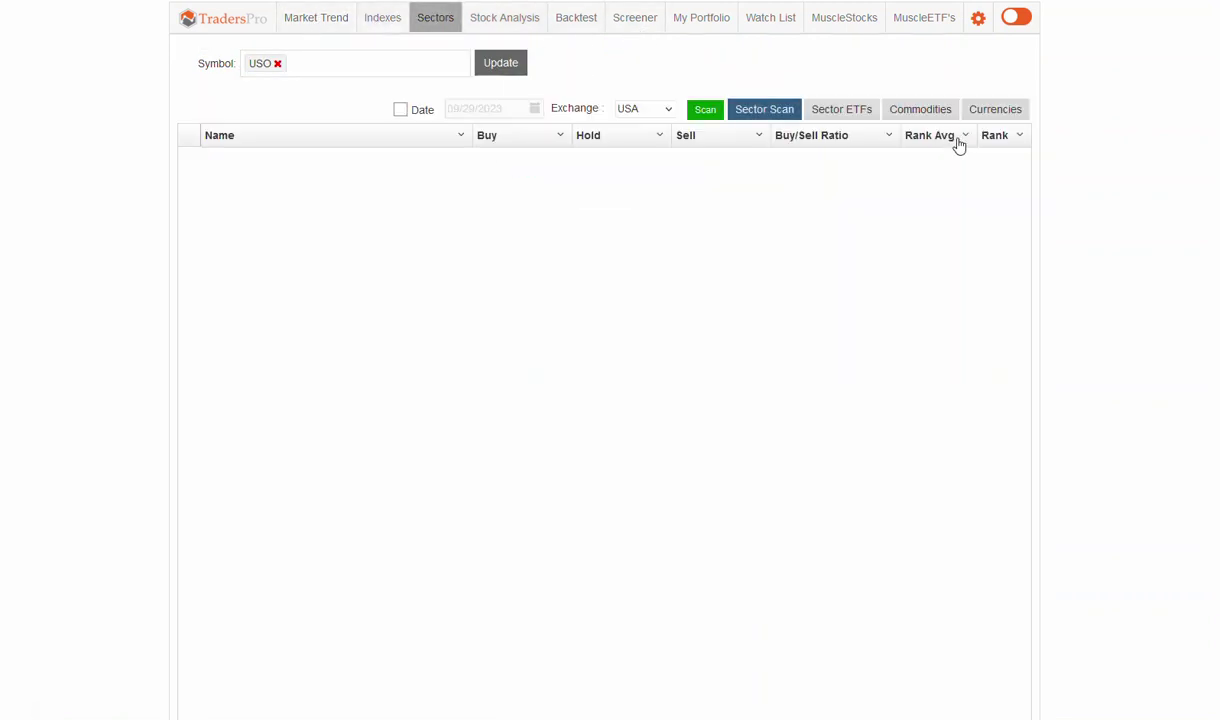
pyautogui.click(928, 113)
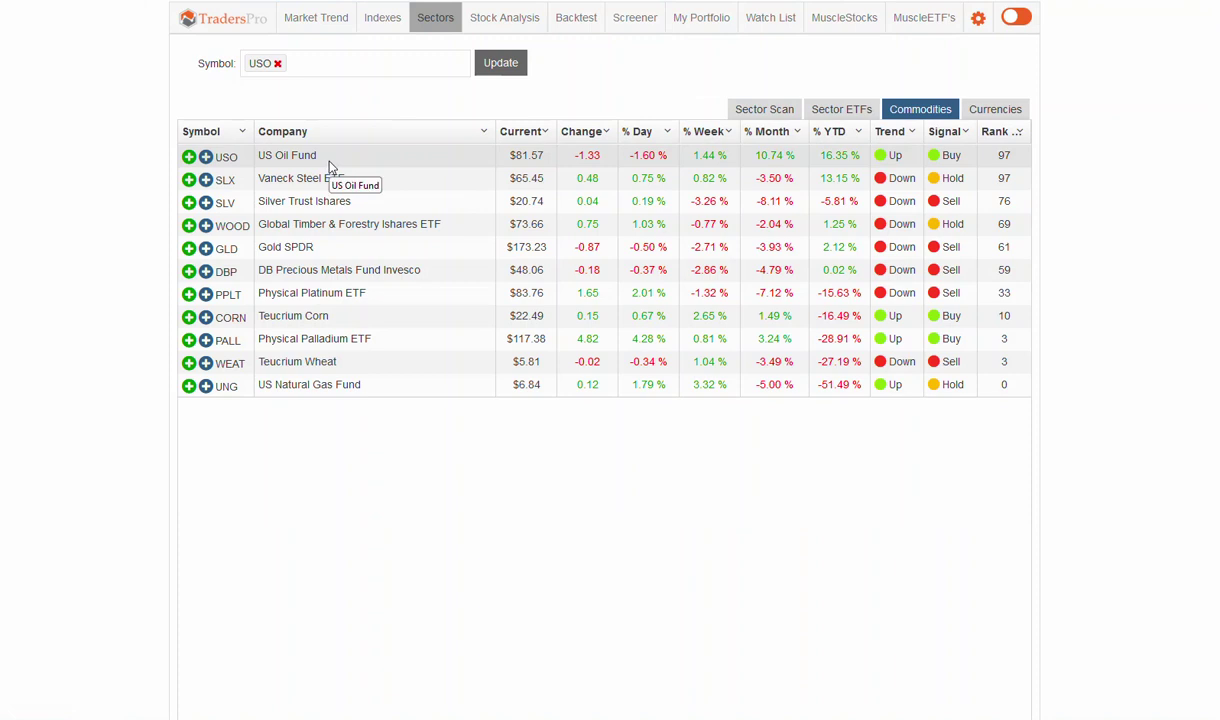
pyautogui.click(320, 254)
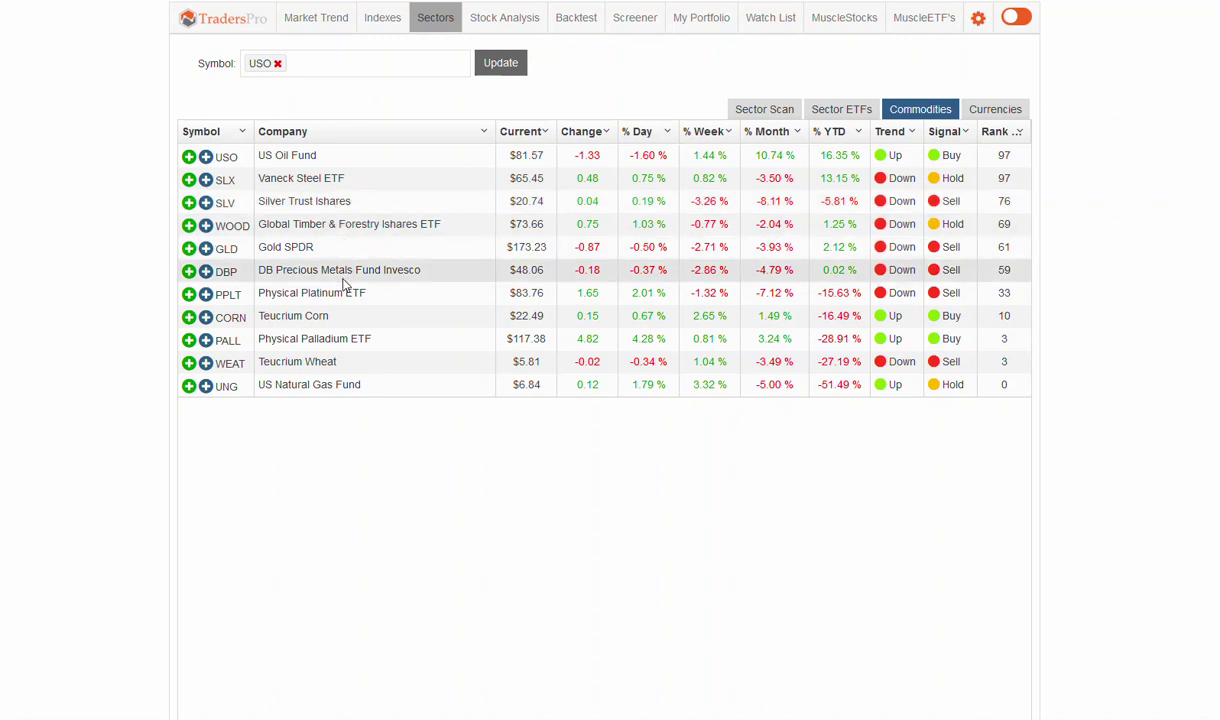
# - Open the US Oil Fund (USO) analysis chart from the commodities list and load six months of price data
pyautogui.click(287, 160)
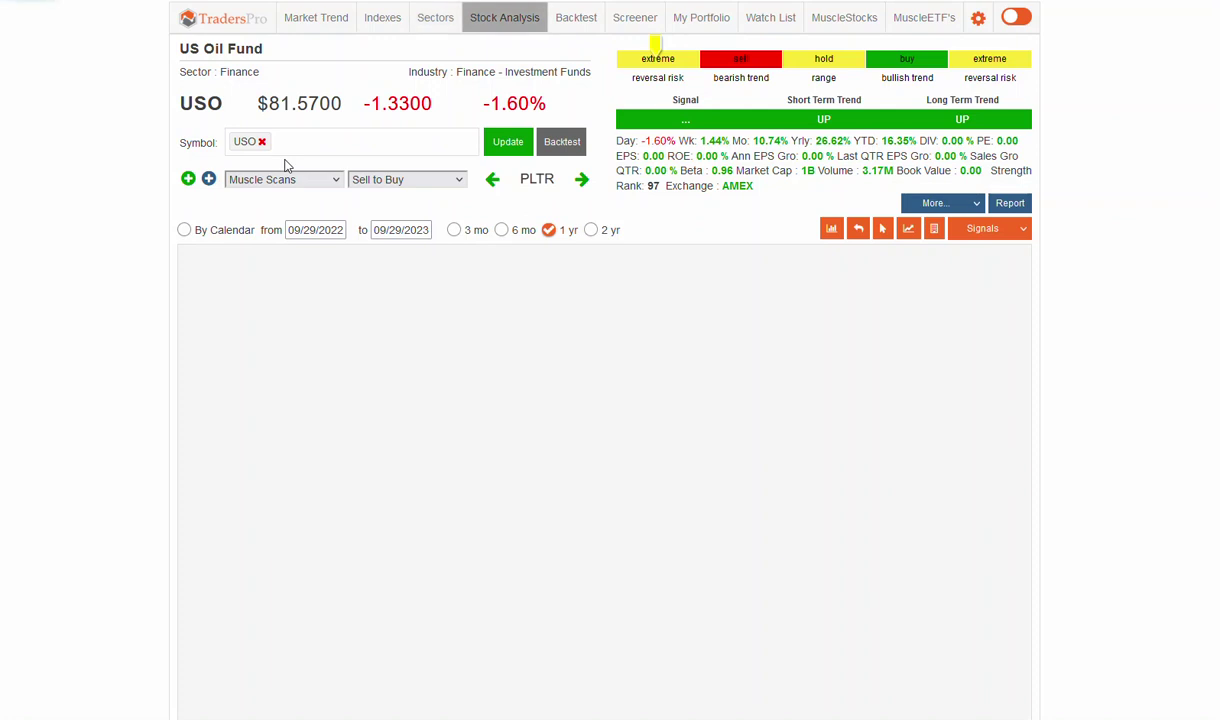
pyautogui.click(501, 232)
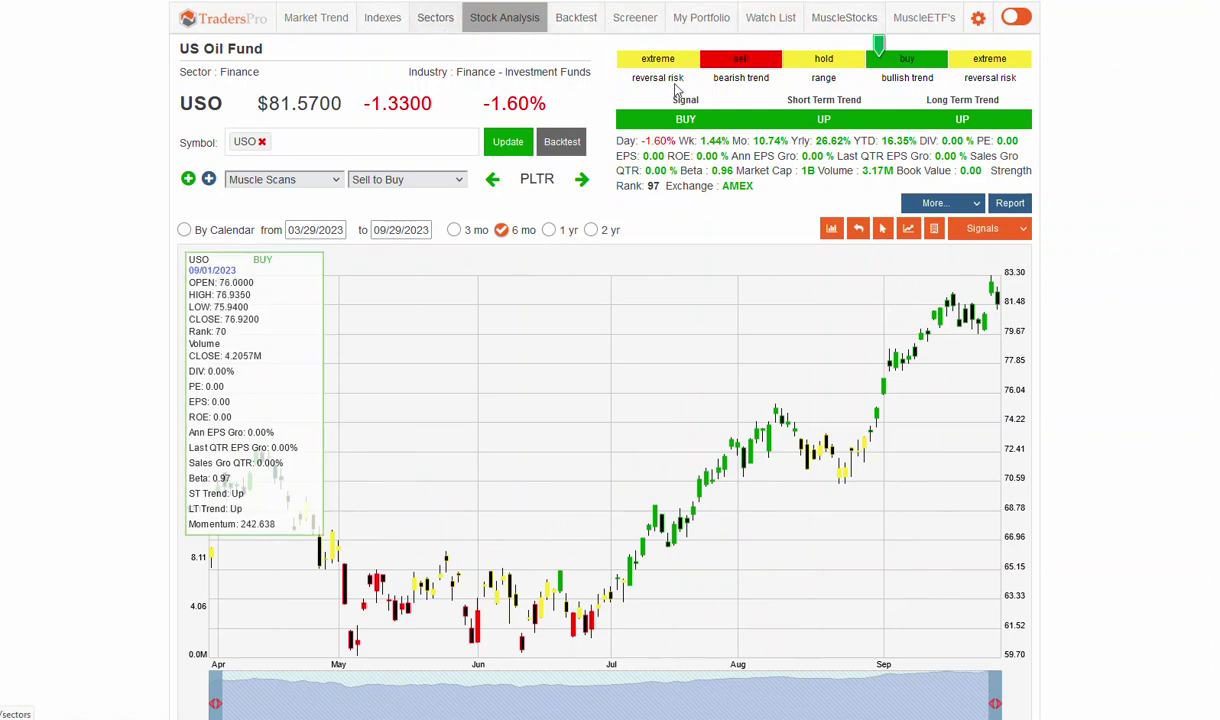
# - List the sector ETFs and open the analysis chart of the US Energy Ishares ETF (IYE)
pyautogui.click(437, 18)
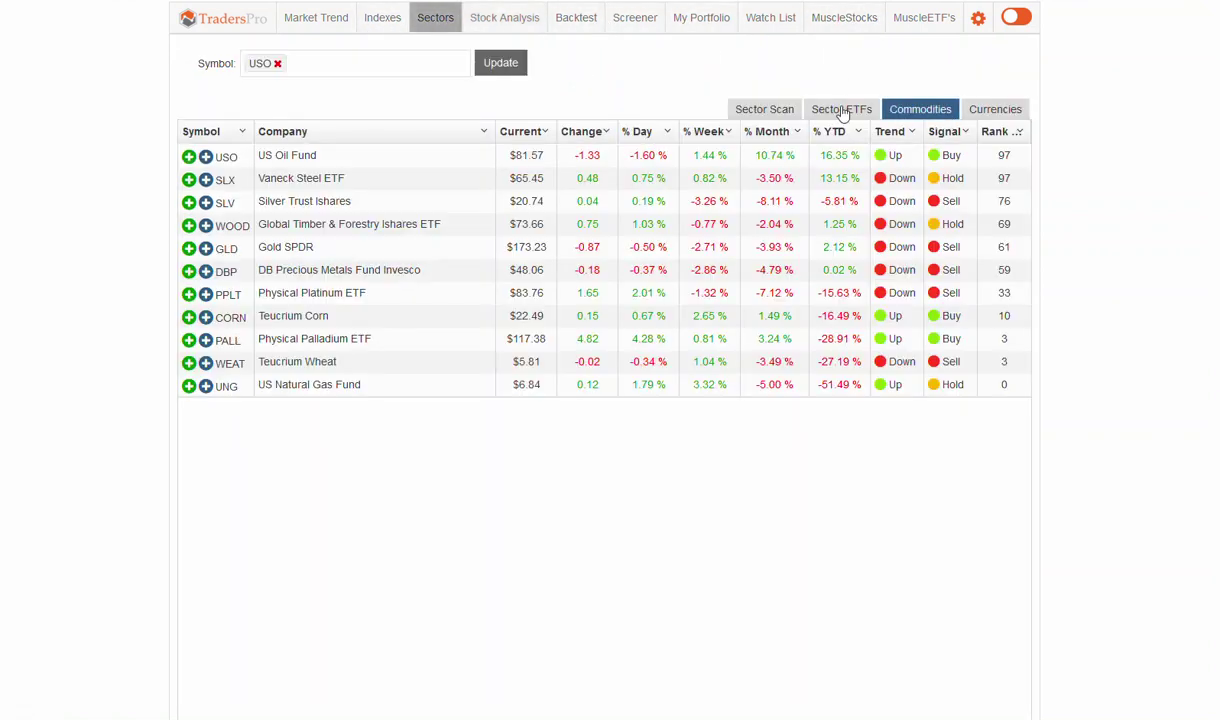
pyautogui.click(842, 111)
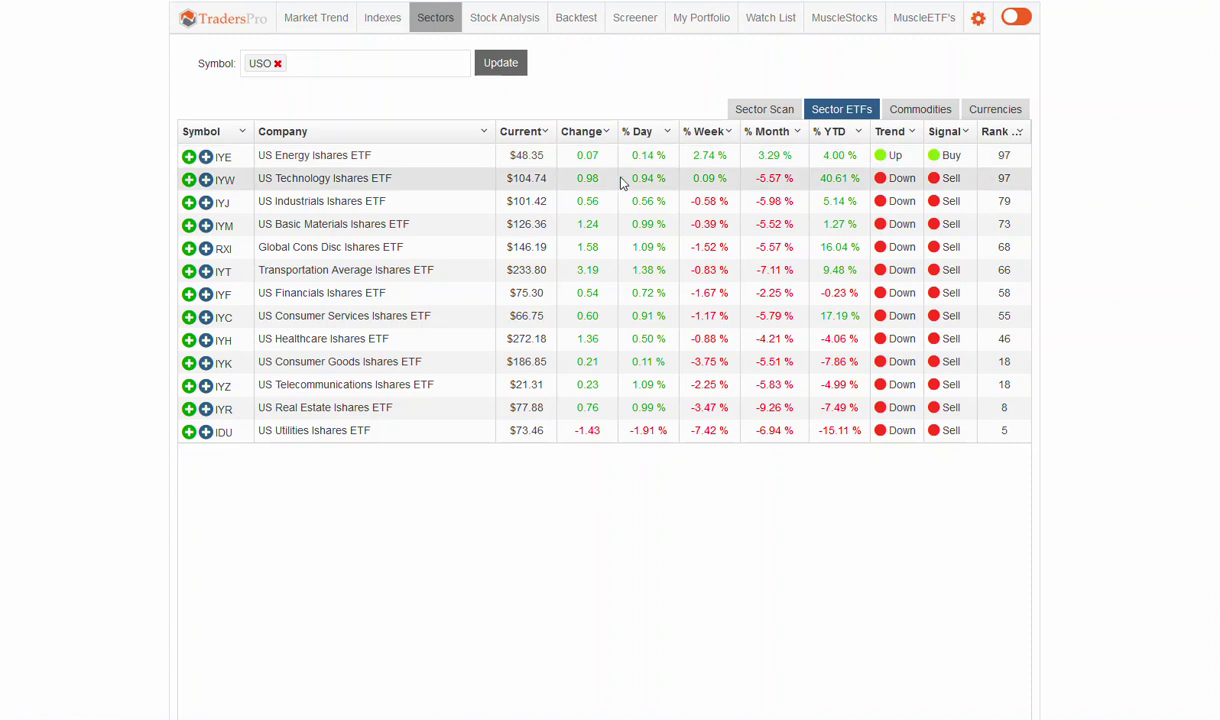
pyautogui.click(383, 166)
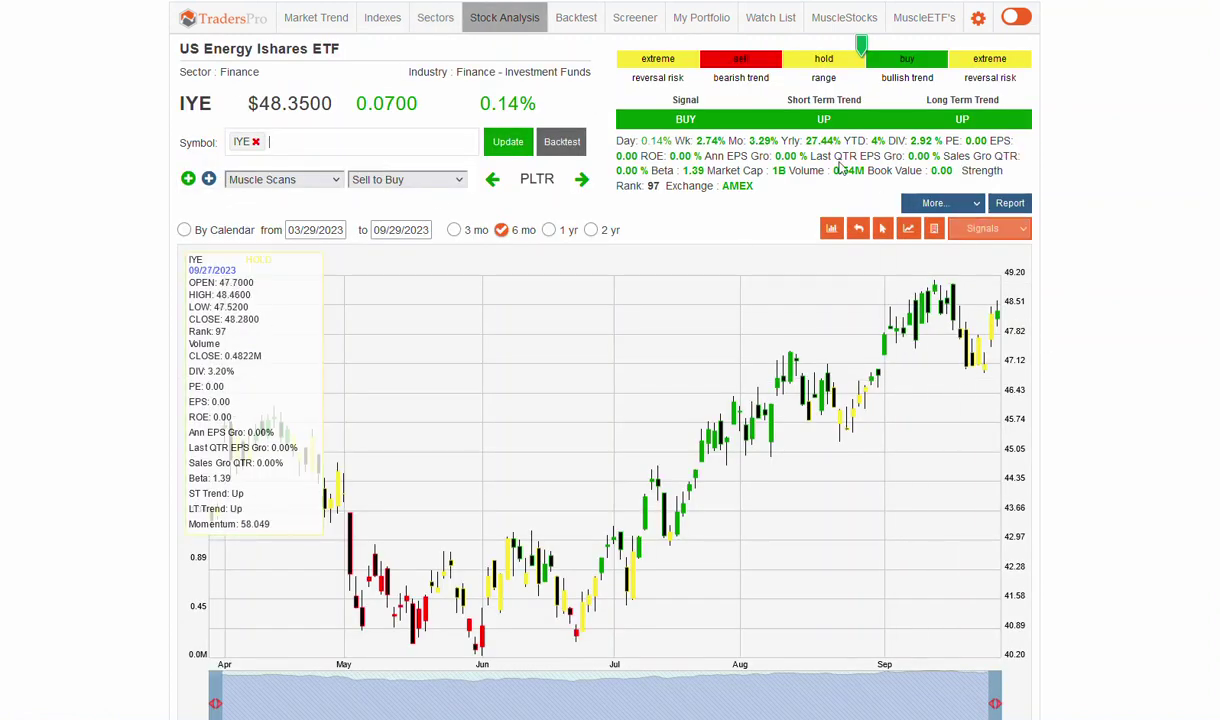
# - Show the retracement settings for the IYE chart and turn off the 88.6 percent level
pyautogui.click(934, 230)
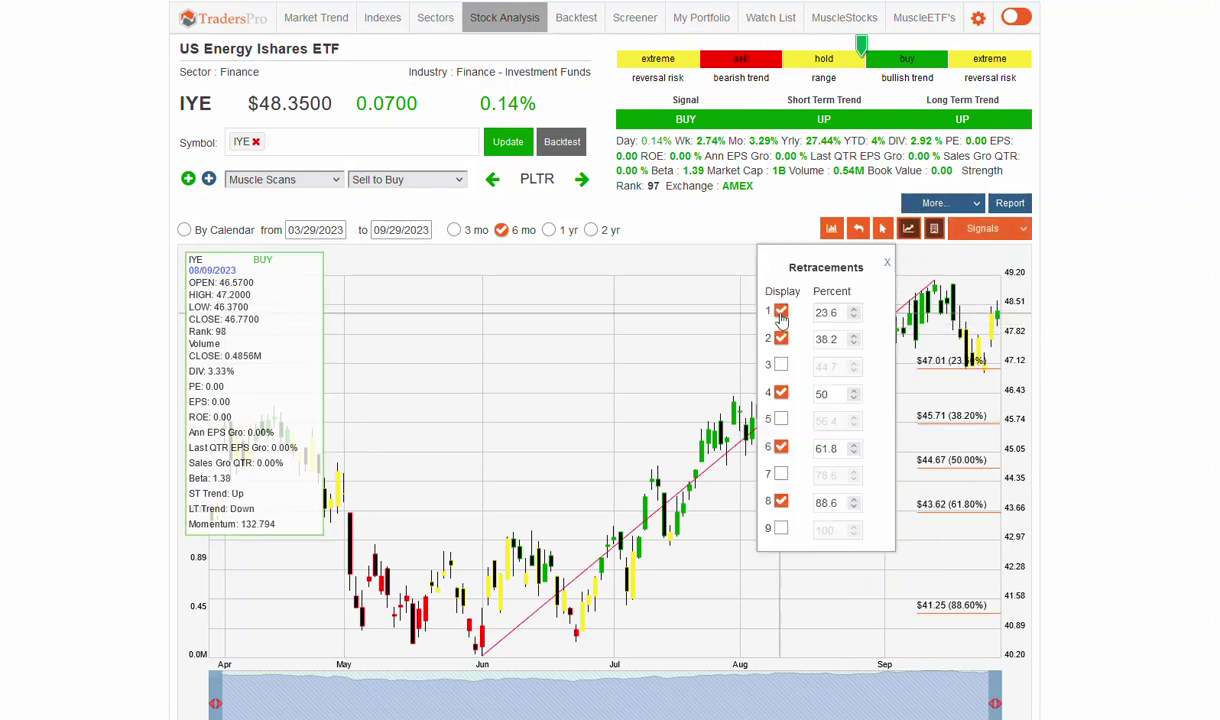
pyautogui.click(781, 501)
pyautogui.click(886, 263)
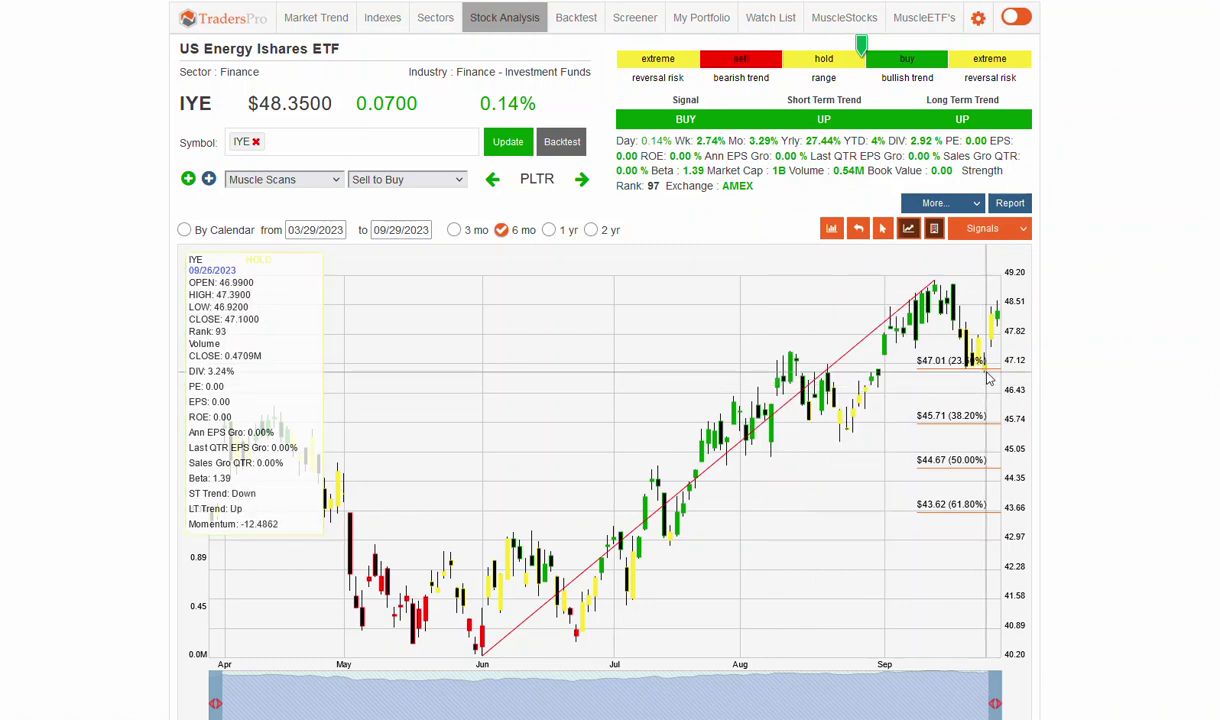
# - View the Index Scans of the indexes and load the stock analysis for the symbol SPY
pyautogui.click(385, 24)
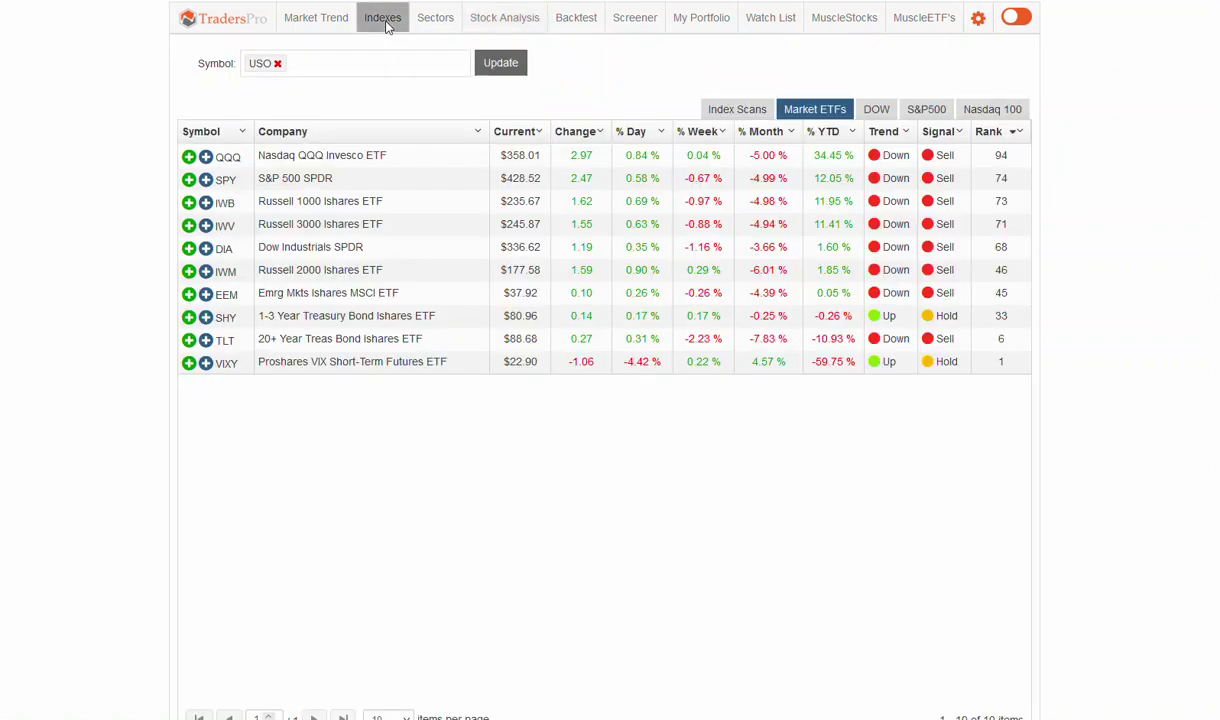
pyautogui.click(729, 112)
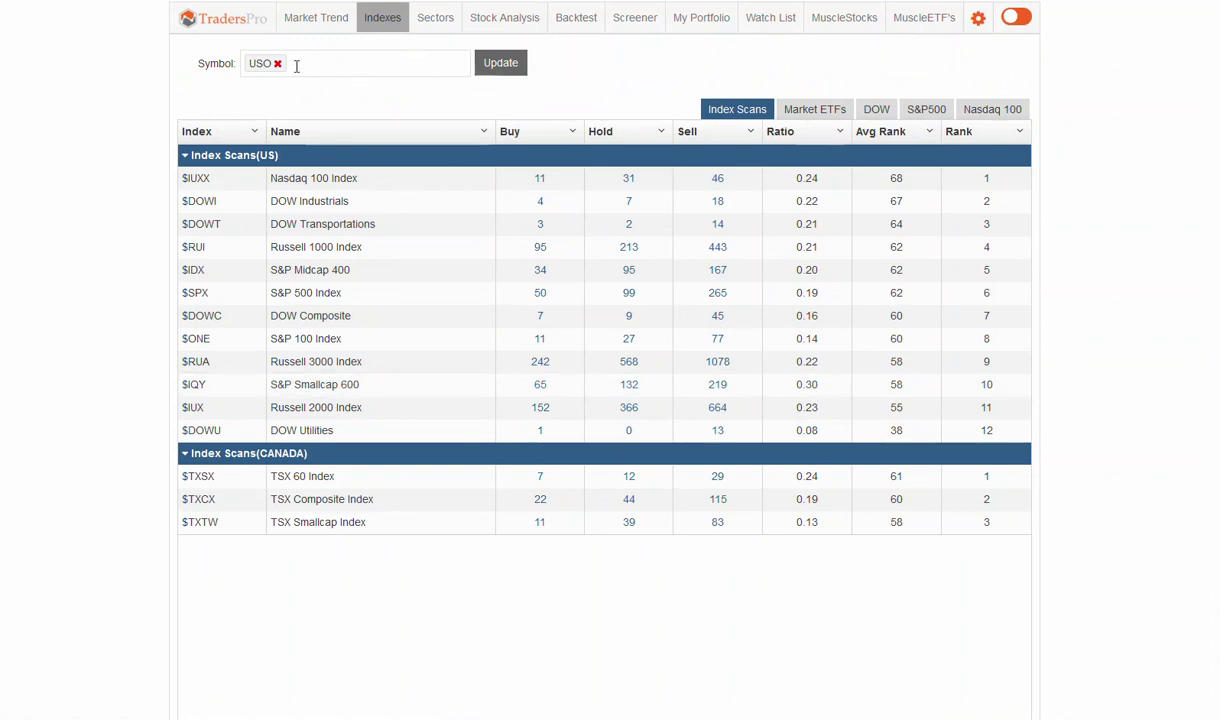
pyautogui.write('spy')
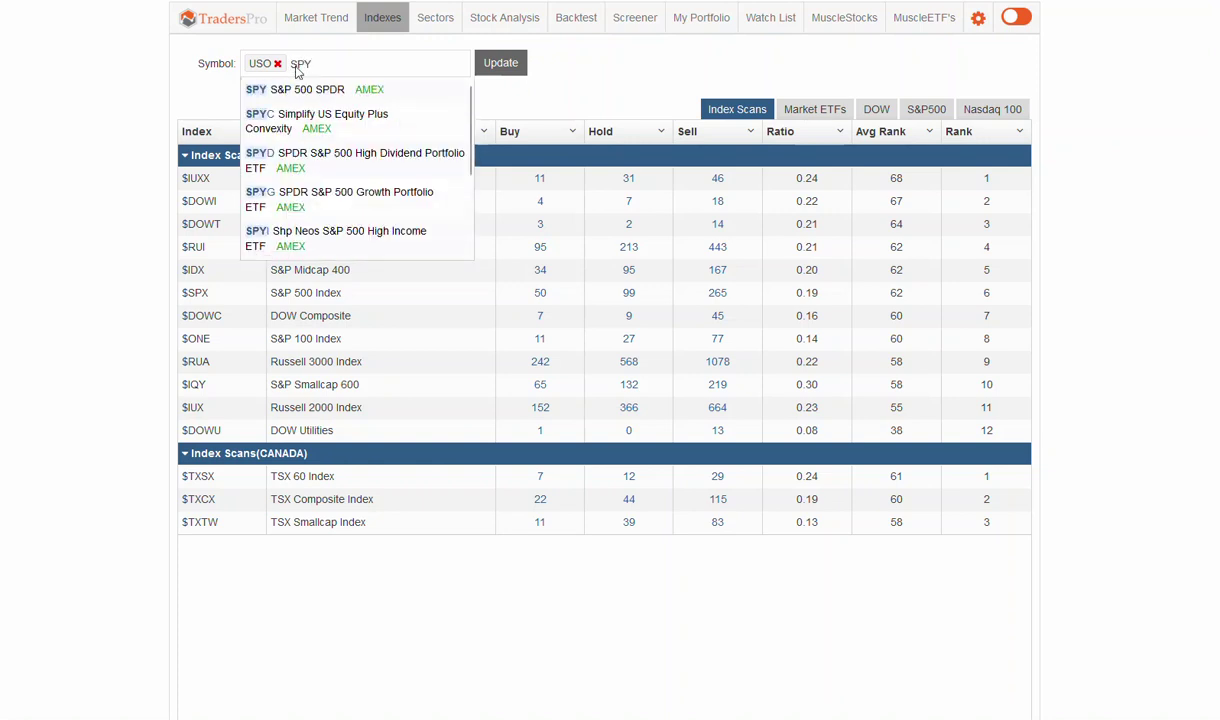
pyautogui.press('Return')
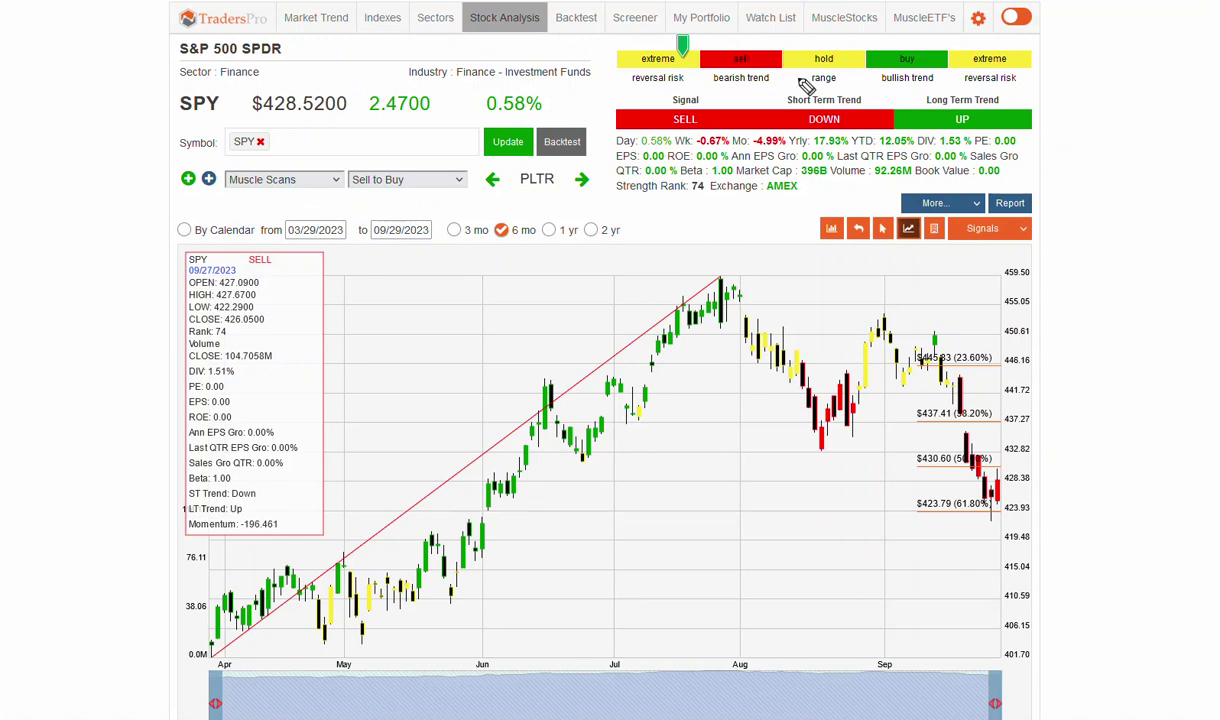
# - Mark the reversal risk gauge, the 61.8% retracement and the swing high and low on the SPY chart, and clear the marks
pyautogui.moveTo(645, 97); pyautogui.dragTo(673, 80)
pyautogui.moveTo(951, 575); pyautogui.dragTo(994, 522)
pyautogui.moveTo(918, 512); pyautogui.dragTo(992, 510)
pyautogui.moveTo(742, 284)
pyautogui.mouseDown()
pyautogui.moveTo(705, 272)
pyautogui.moveTo(738, 280)
pyautogui.mouseUp()
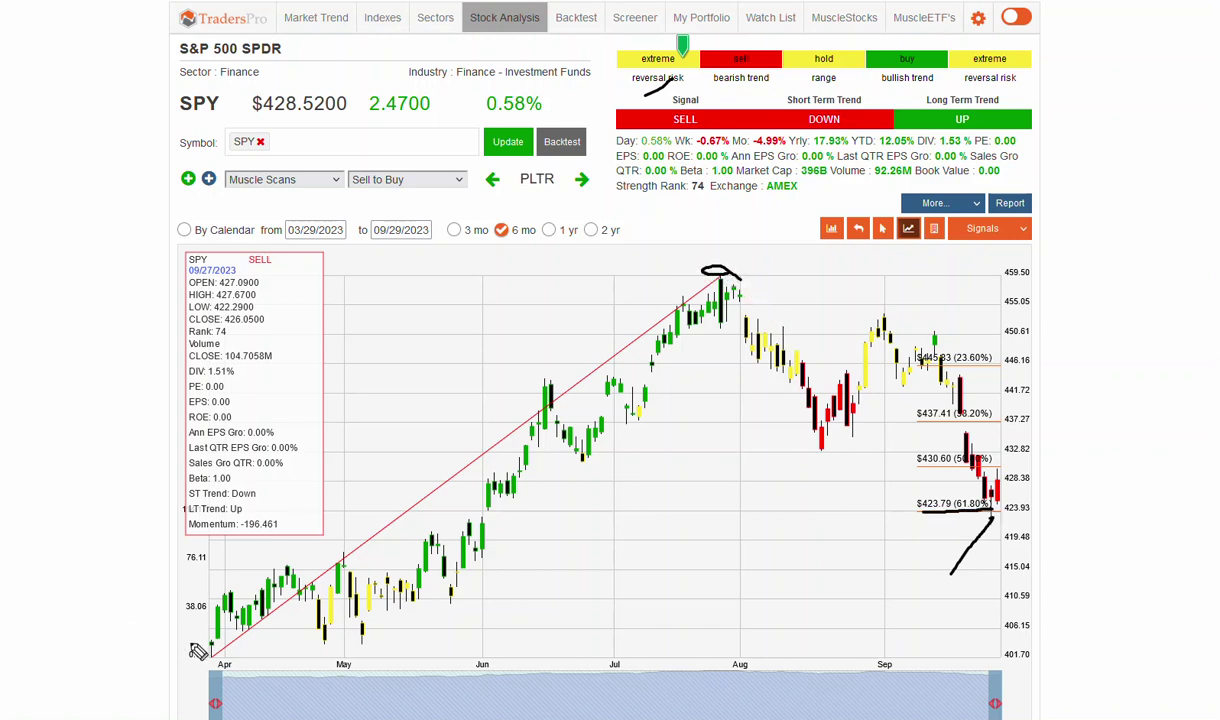
pyautogui.moveTo(214, 645); pyautogui.dragTo(218, 654)
pyautogui.press('e')
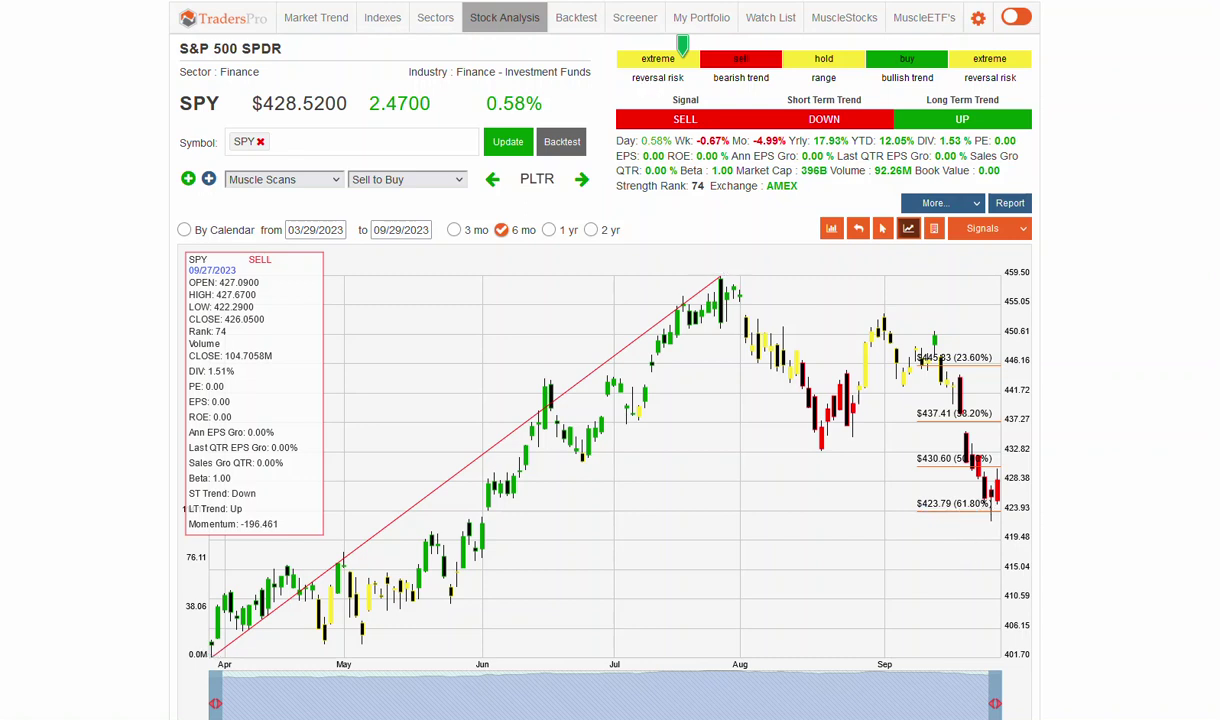
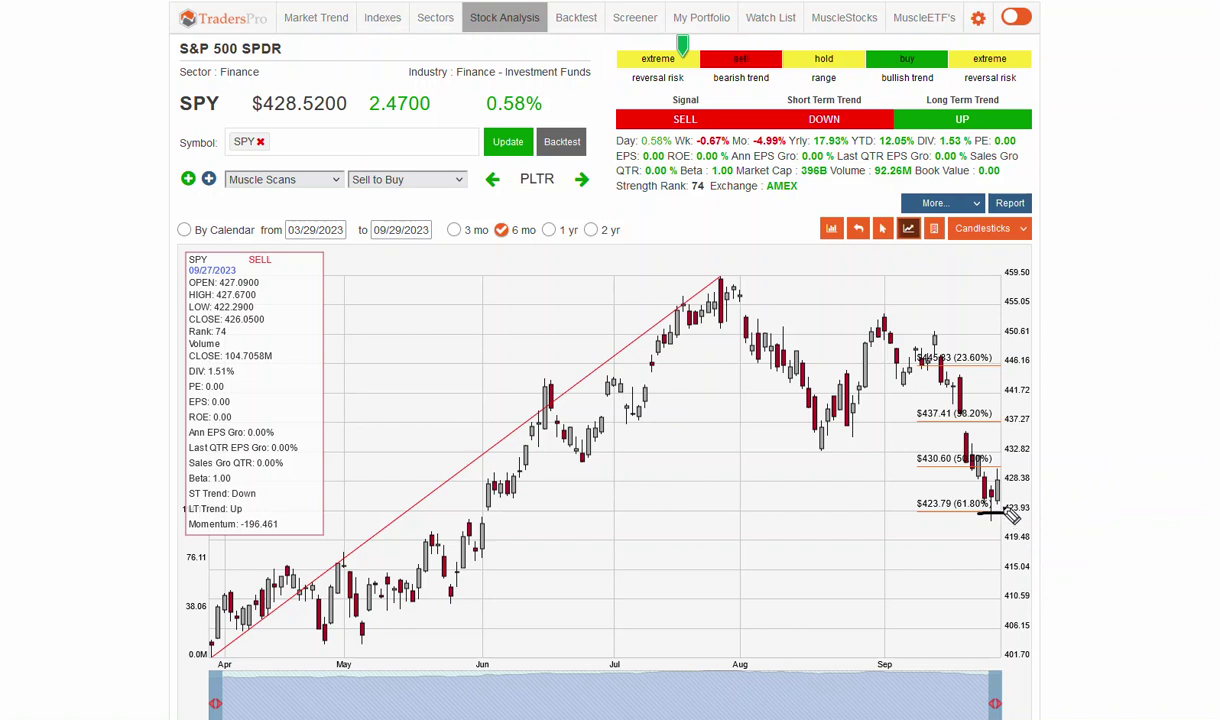
# - Trace SPY's rally and pullbacks with a box around the recent low and lines near the 23.6% retracement, and clear the drawings
pyautogui.moveTo(770, 310)
pyautogui.mouseDown()
pyautogui.moveTo(785, 350)
pyautogui.moveTo(963, 492)
pyautogui.mouseUp()
pyautogui.moveTo(262, 658)
pyautogui.mouseDown()
pyautogui.moveTo(703, 274)
pyautogui.moveTo(790, 420)
pyautogui.moveTo(885, 335)
pyautogui.moveTo(955, 490)
pyautogui.moveTo(1005, 514)
pyautogui.moveTo(950, 456)
pyautogui.moveTo(905, 495)
pyautogui.moveTo(999, 510)
pyautogui.moveTo(1040, 500)
pyautogui.mouseUp()
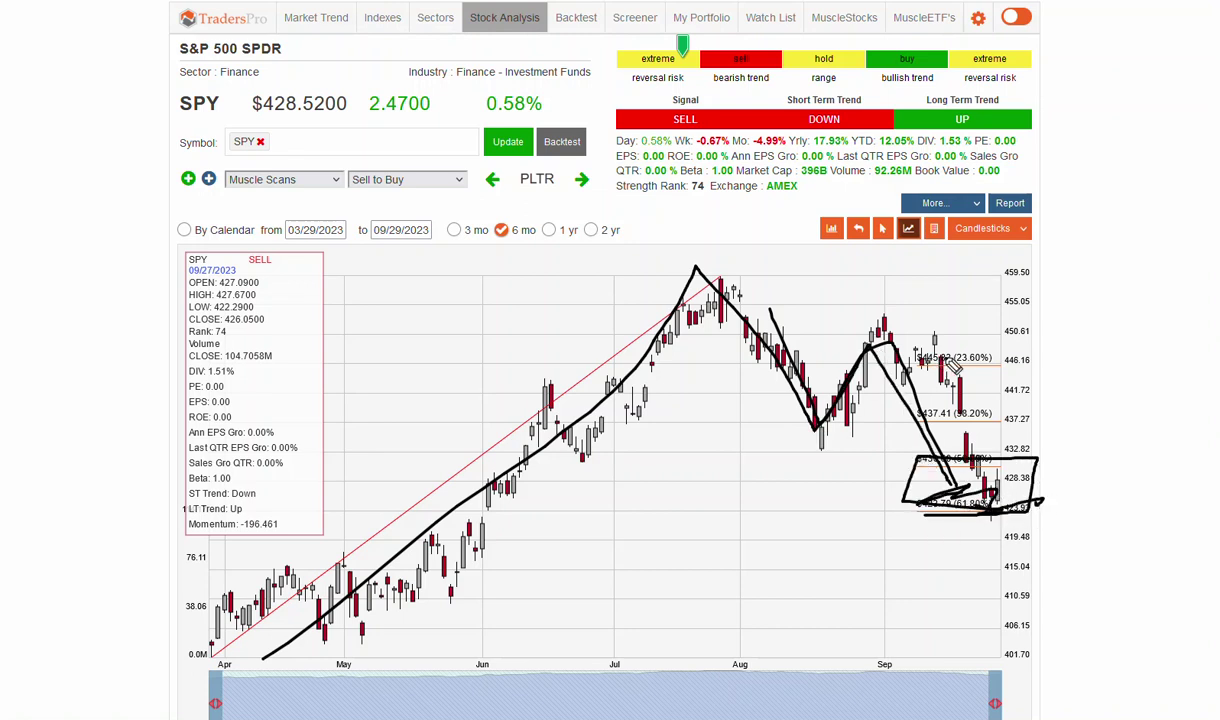
pyautogui.moveTo(832, 253)
pyautogui.mouseDown()
pyautogui.moveTo(845, 368)
pyautogui.moveTo(1075, 373)
pyautogui.mouseUp()
pyautogui.moveTo(944, 362); pyautogui.dragTo(995, 326)
pyautogui.moveTo(850, 258)
pyautogui.mouseDown()
pyautogui.moveTo(857, 368)
pyautogui.moveTo(1053, 361)
pyautogui.mouseUp()
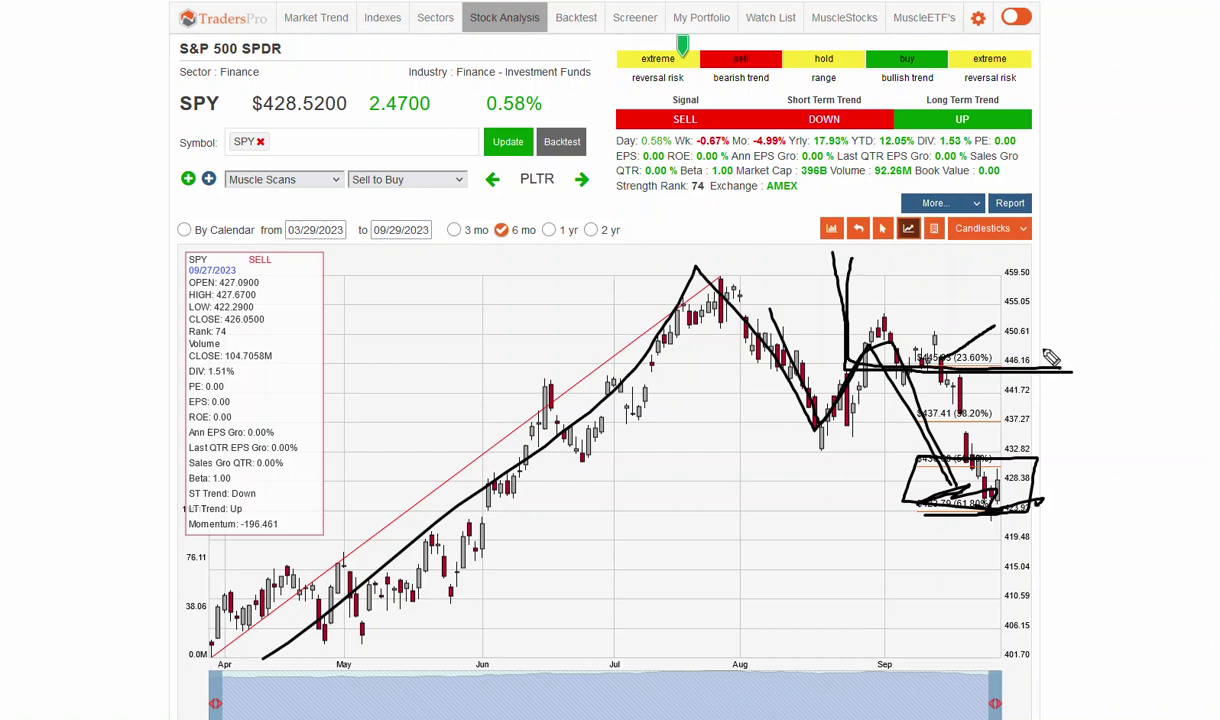
pyautogui.moveTo(973, 336); pyautogui.dragTo(1070, 268)
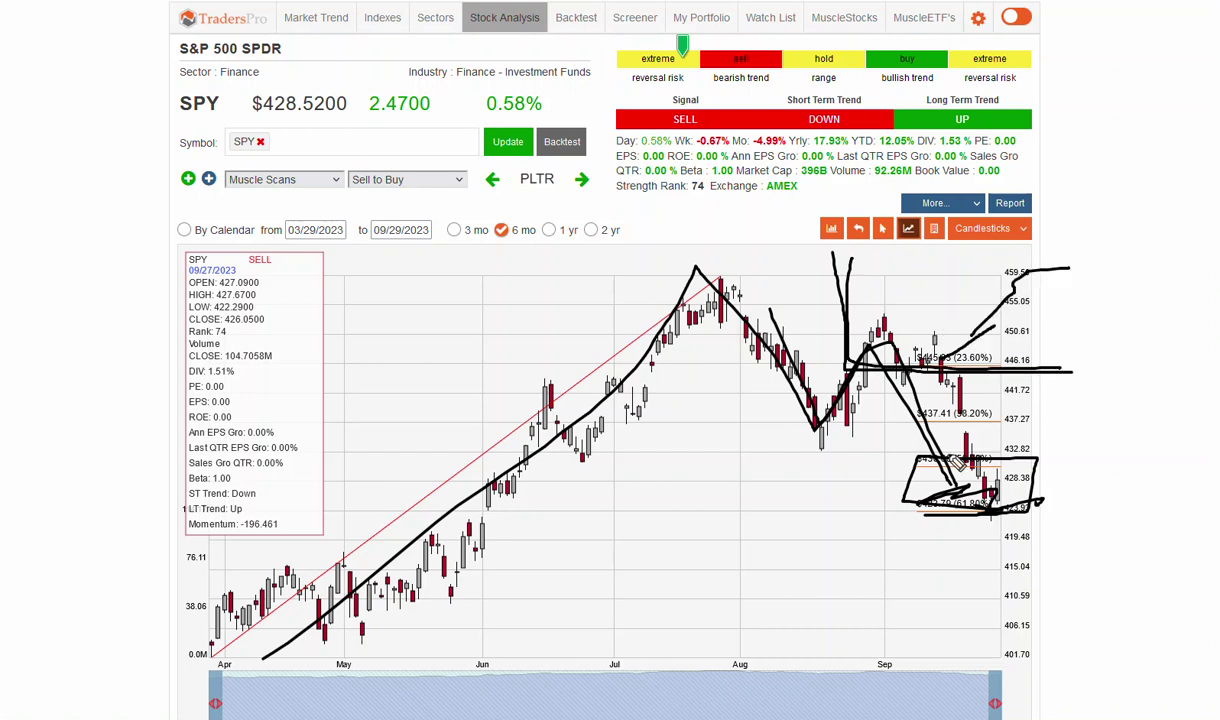
pyautogui.moveTo(855, 345)
pyautogui.mouseDown()
pyautogui.moveTo(920, 468)
pyautogui.moveTo(978, 460)
pyautogui.moveTo(954, 474)
pyautogui.mouseUp()
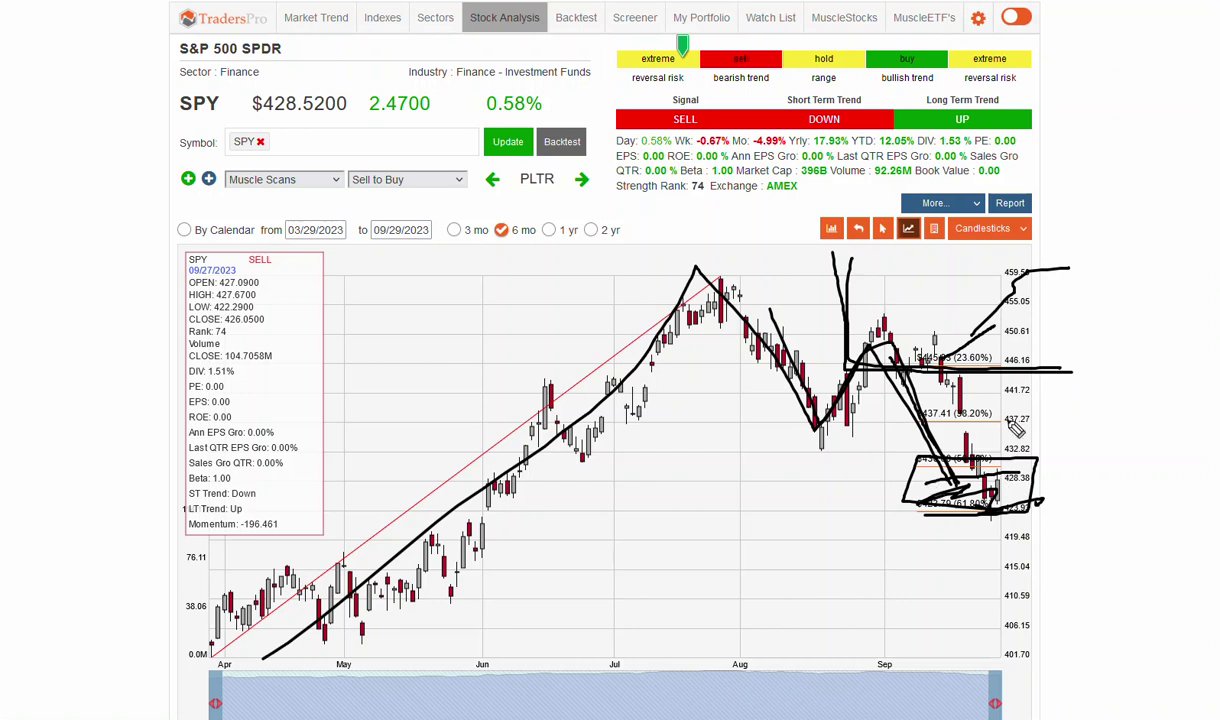
pyautogui.press('e')
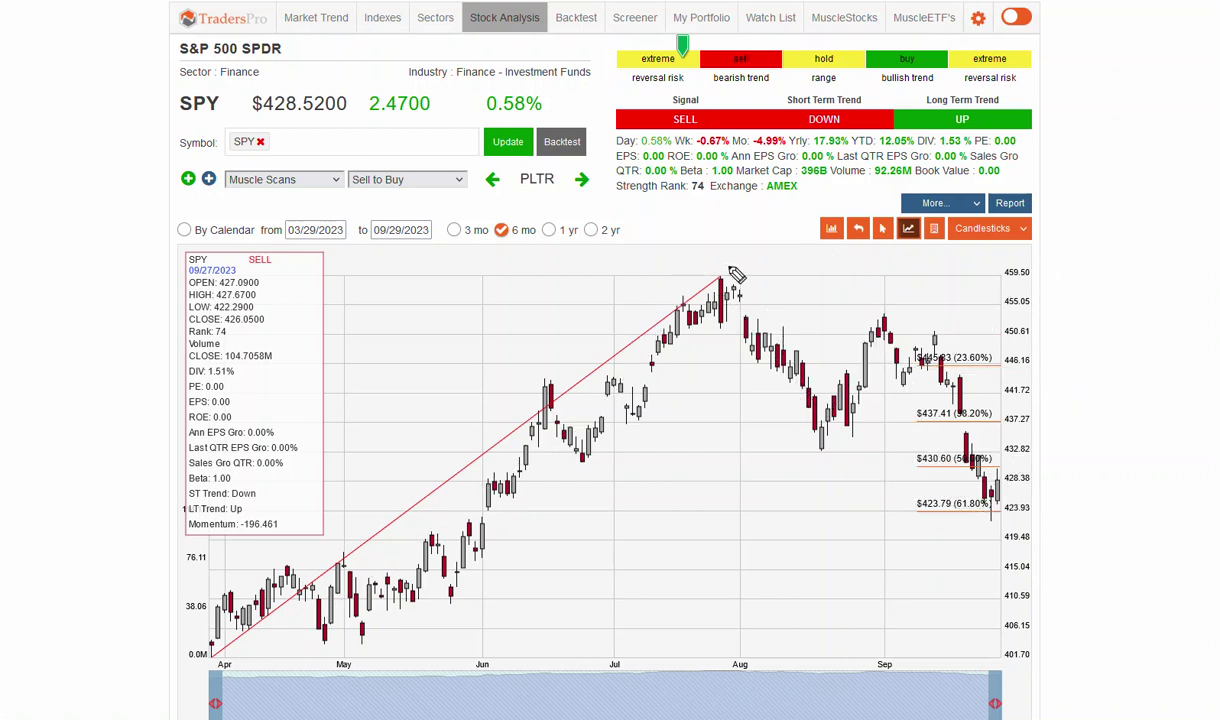
# - Circle SPY's swing high and low, trace the price path to an upward arrow from the boxed recent low, and exit drawing mode
pyautogui.moveTo(731, 275); pyautogui.dragTo(712, 263)
pyautogui.moveTo(210, 642)
pyautogui.mouseDown()
pyautogui.moveTo(213, 665)
pyautogui.moveTo(228, 630)
pyautogui.moveTo(612, 328)
pyautogui.moveTo(705, 297)
pyautogui.moveTo(776, 400)
pyautogui.moveTo(848, 320)
pyautogui.moveTo(895, 405)
pyautogui.moveTo(988, 512)
pyautogui.moveTo(905, 508)
pyautogui.moveTo(1016, 467)
pyautogui.moveTo(1043, 508)
pyautogui.moveTo(1125, 242)
pyautogui.moveTo(1140, 260)
pyautogui.mouseUp()
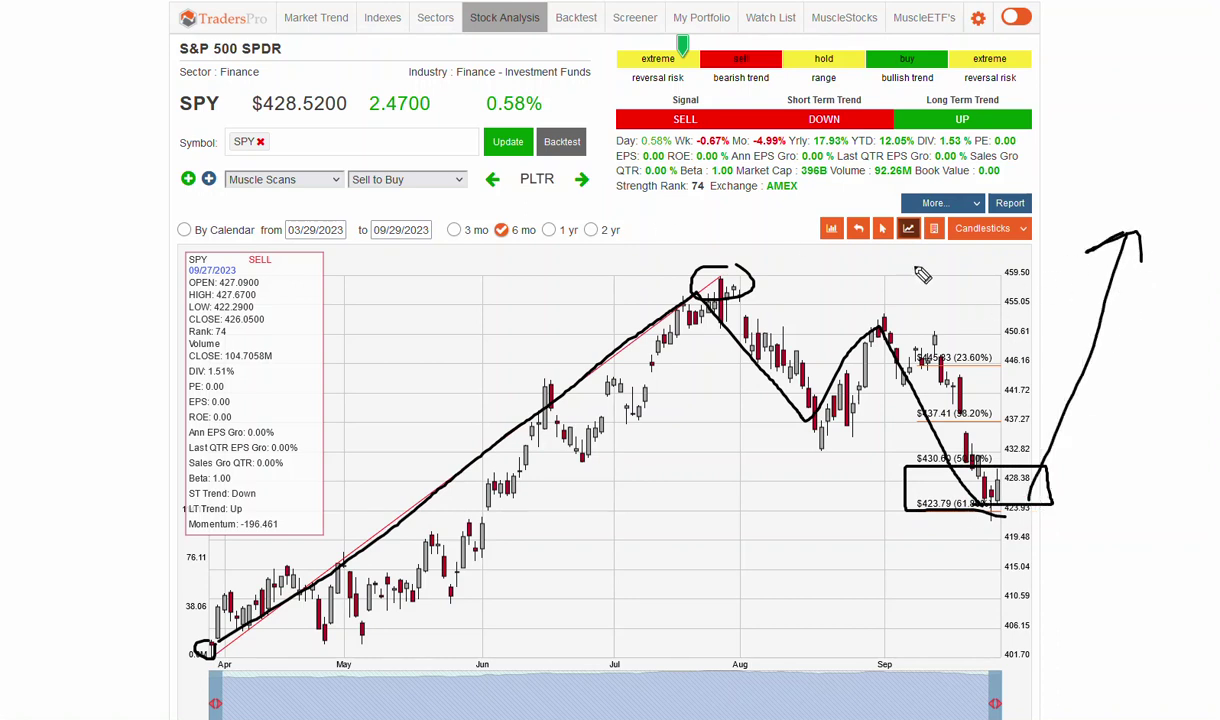
pyautogui.press('Escape')
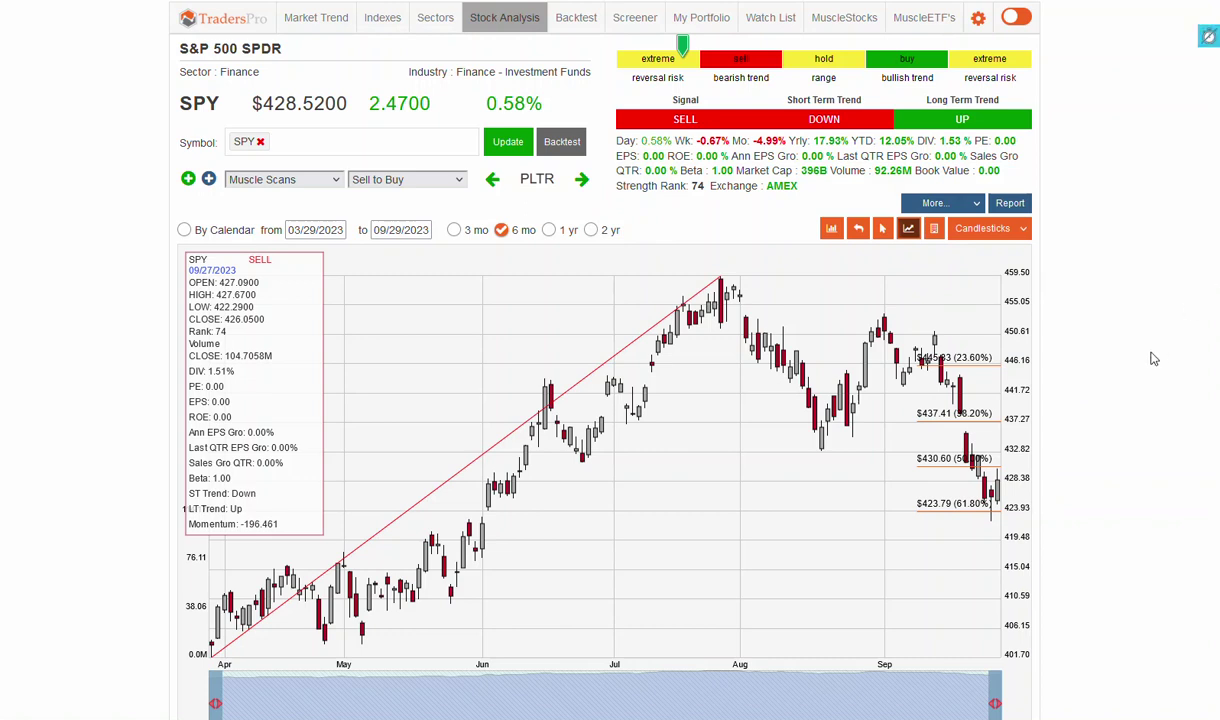
# - Open Applied Digital Corp (APLD) from the NEW BUYS scan of MuscleStocks and display its chart with Signals coloring
pyautogui.click(864, 20)
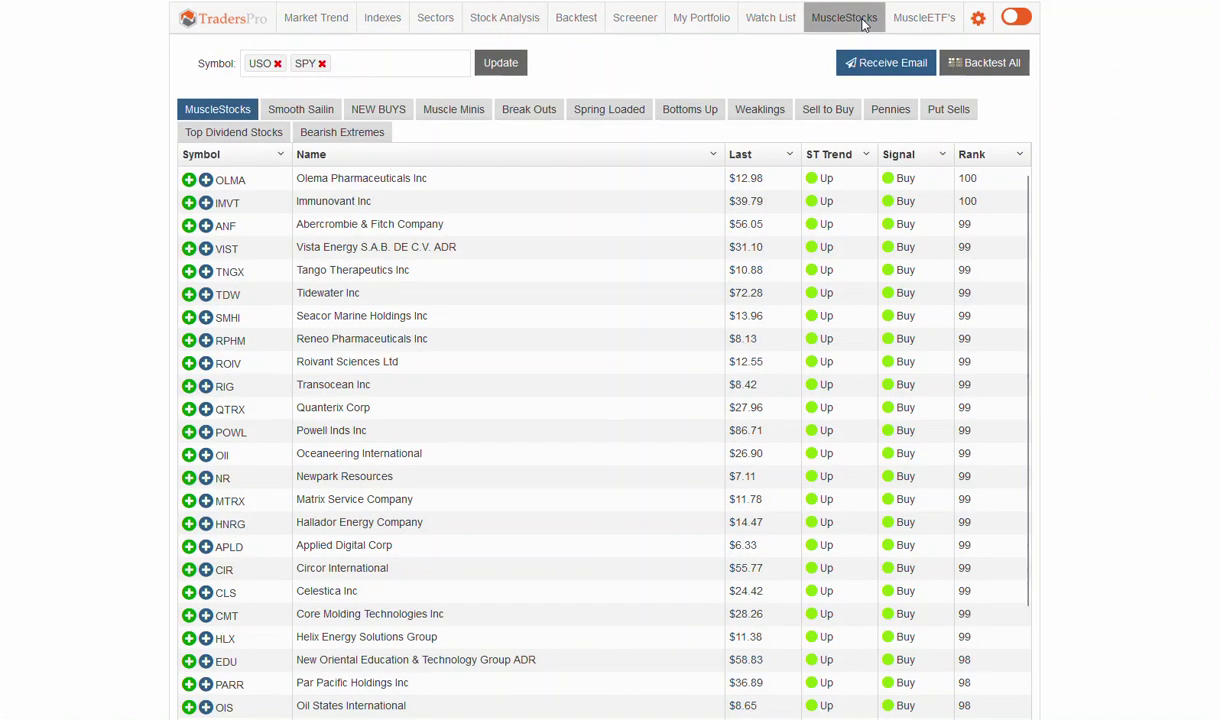
pyautogui.click(404, 110)
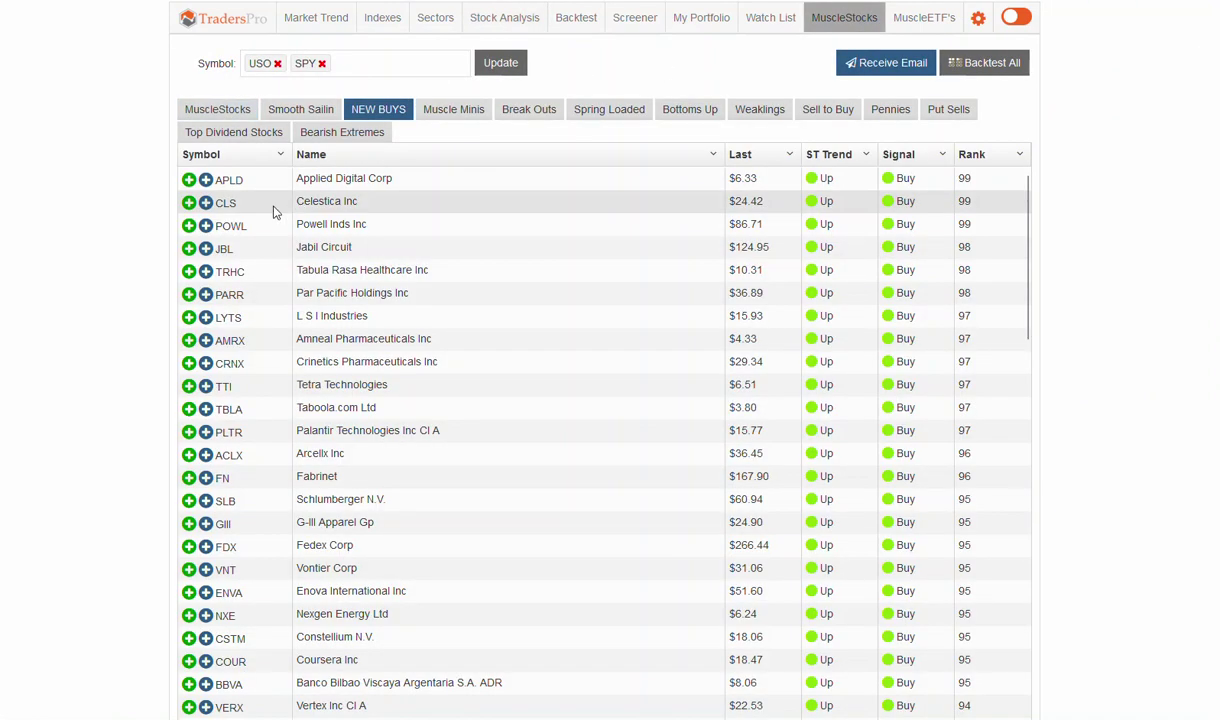
pyautogui.click(313, 180)
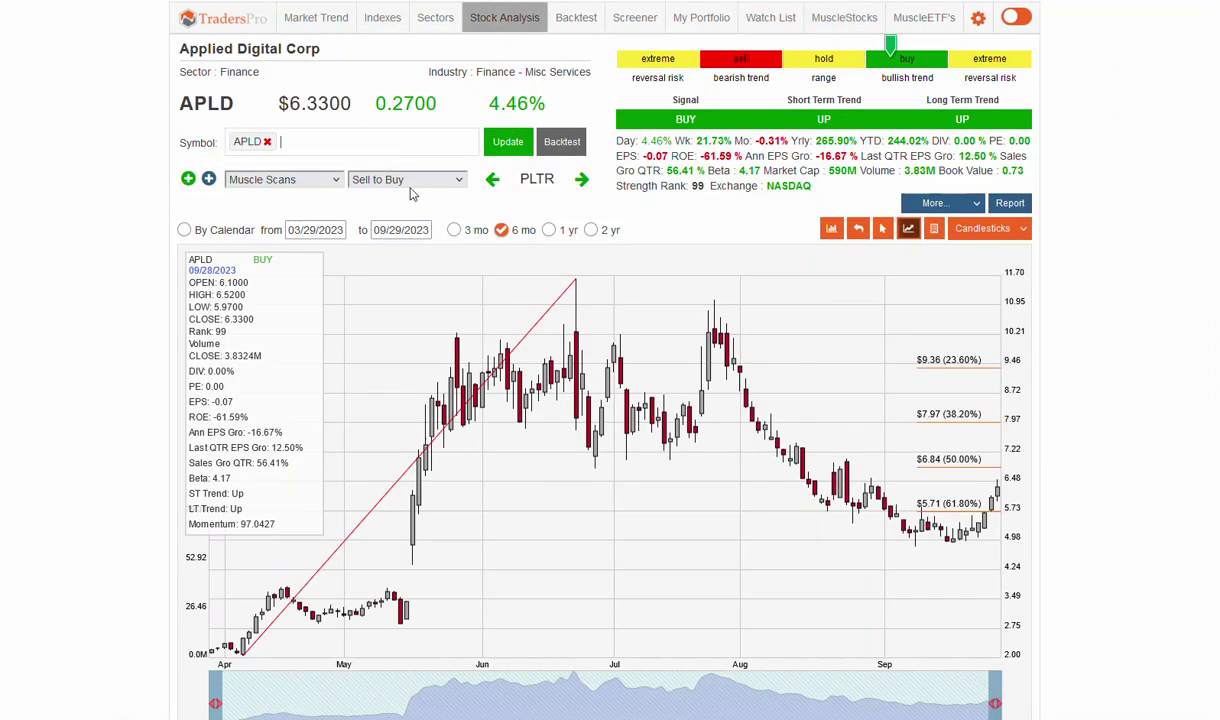
pyautogui.click(988, 228)
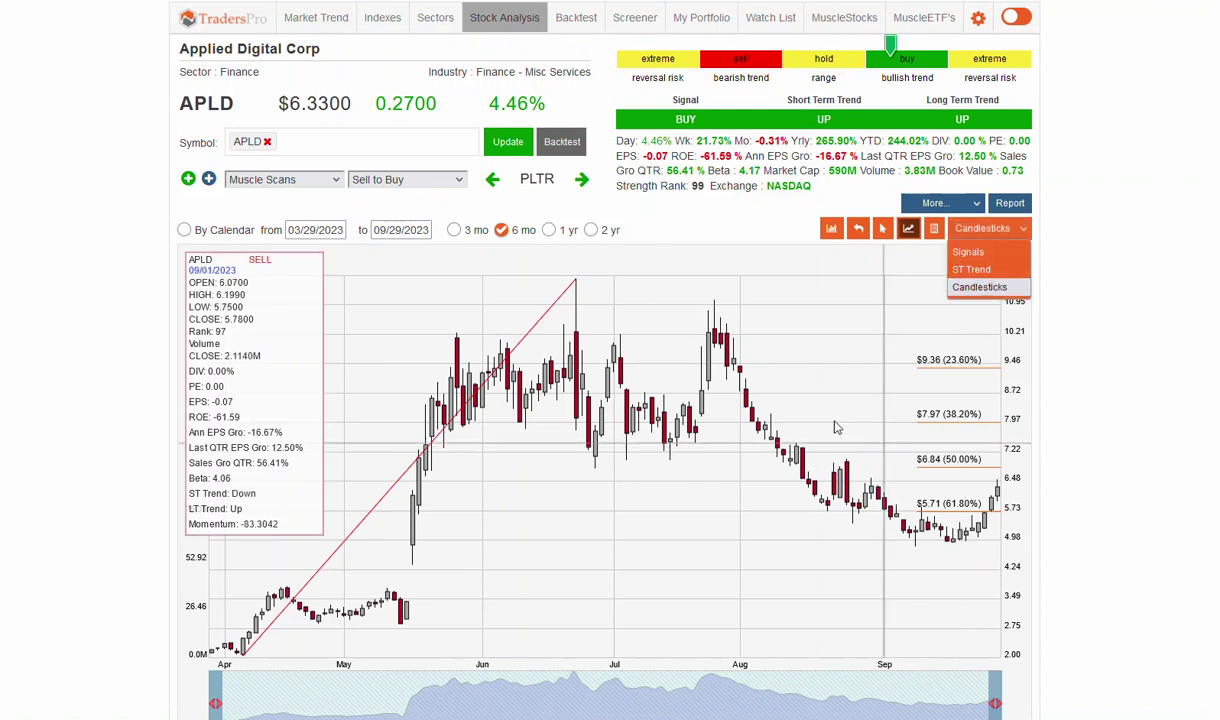
pyautogui.click(968, 252)
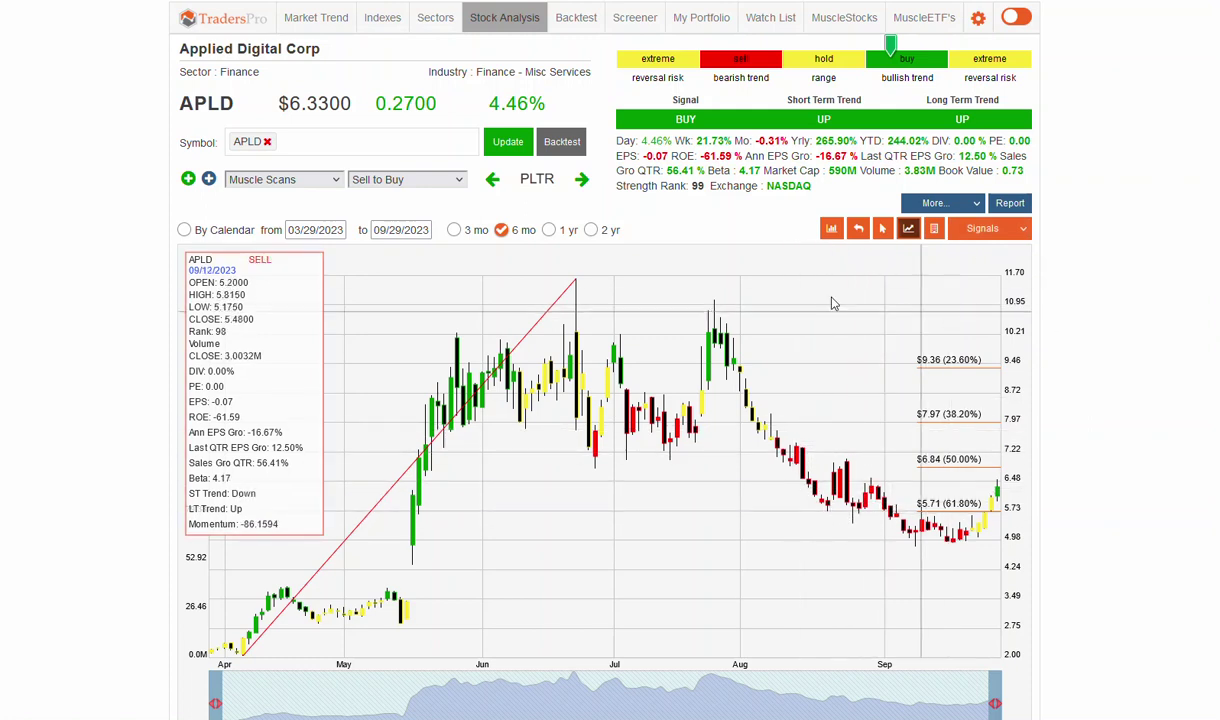
# - Choose the NEW BUYS scan for browsing and step forward through its stocks to Tabula Rasa Healthcare (TRHC)
pyautogui.click(420, 180)
pyautogui.click(392, 242)
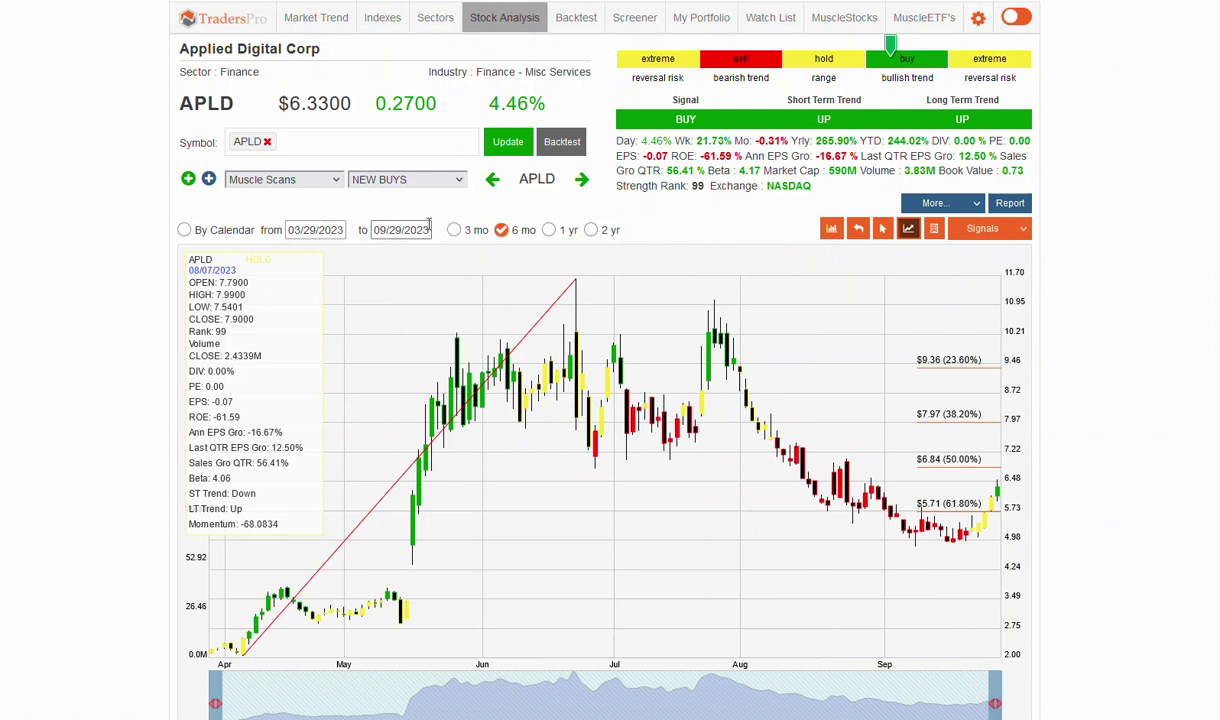
pyautogui.click(408, 180)
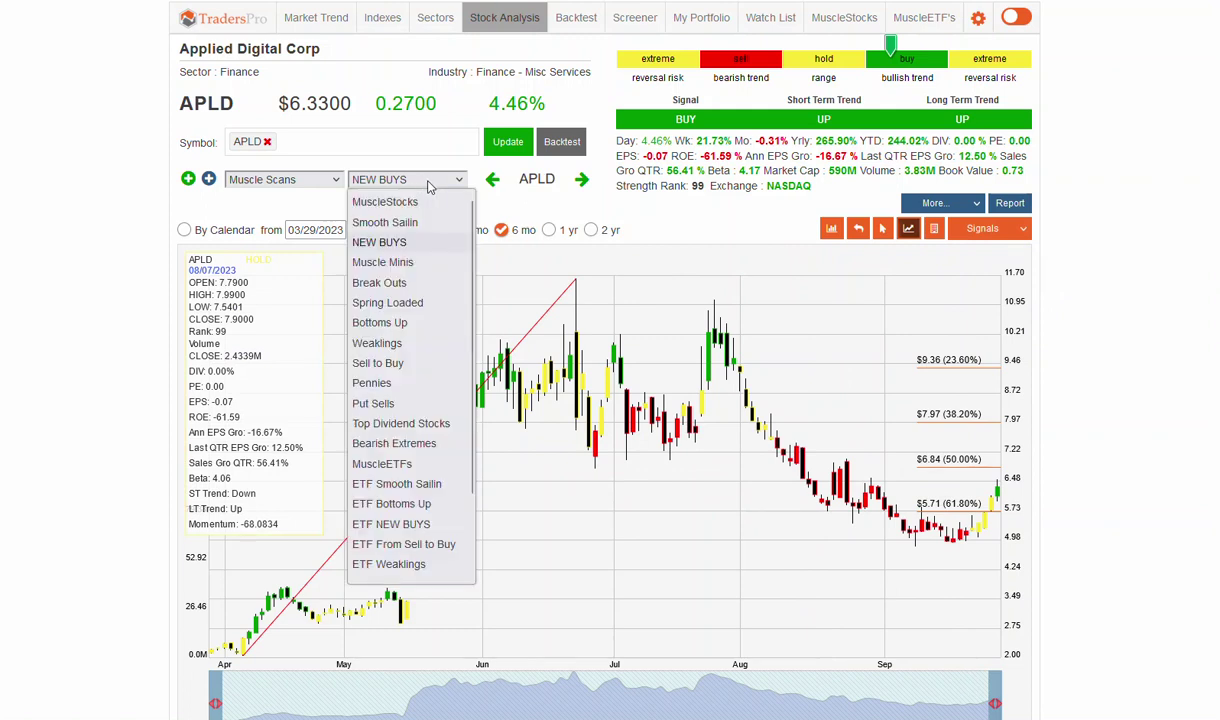
pyautogui.click(581, 181)
# - Reselect the NEW BUYS scan and step through its stocks to the Celestica Inc (CLS) chart
pyautogui.click(392, 181)
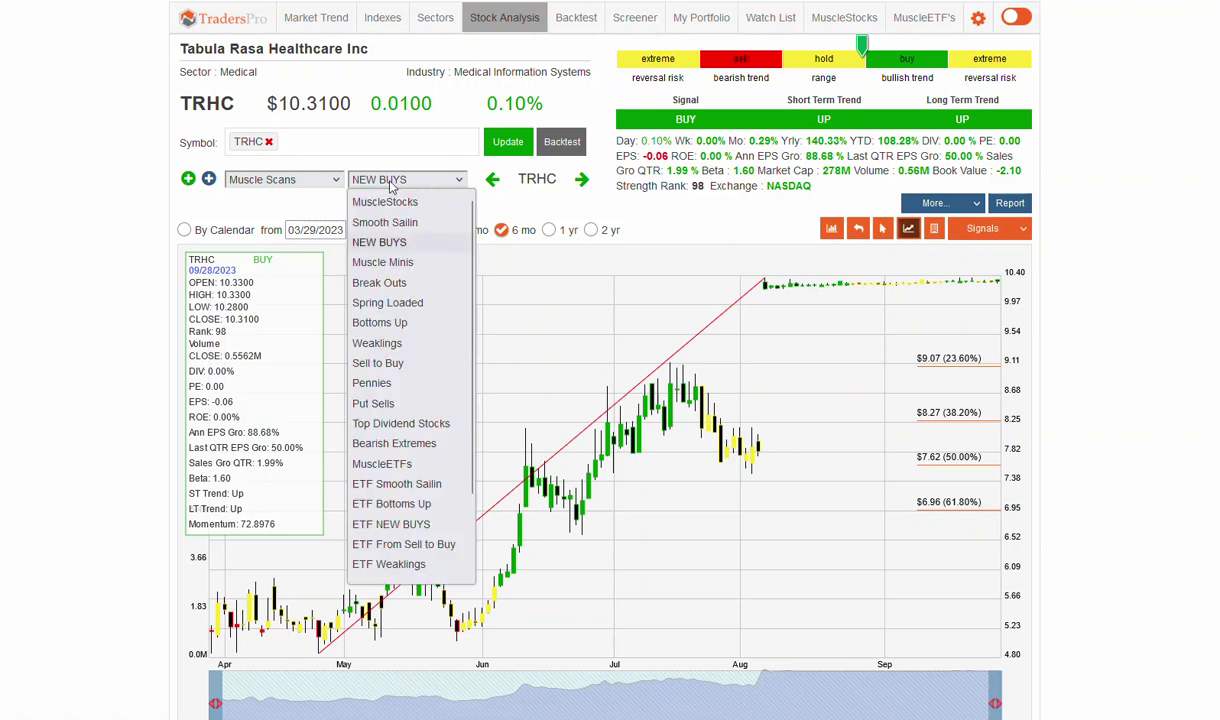
pyautogui.click(379, 242)
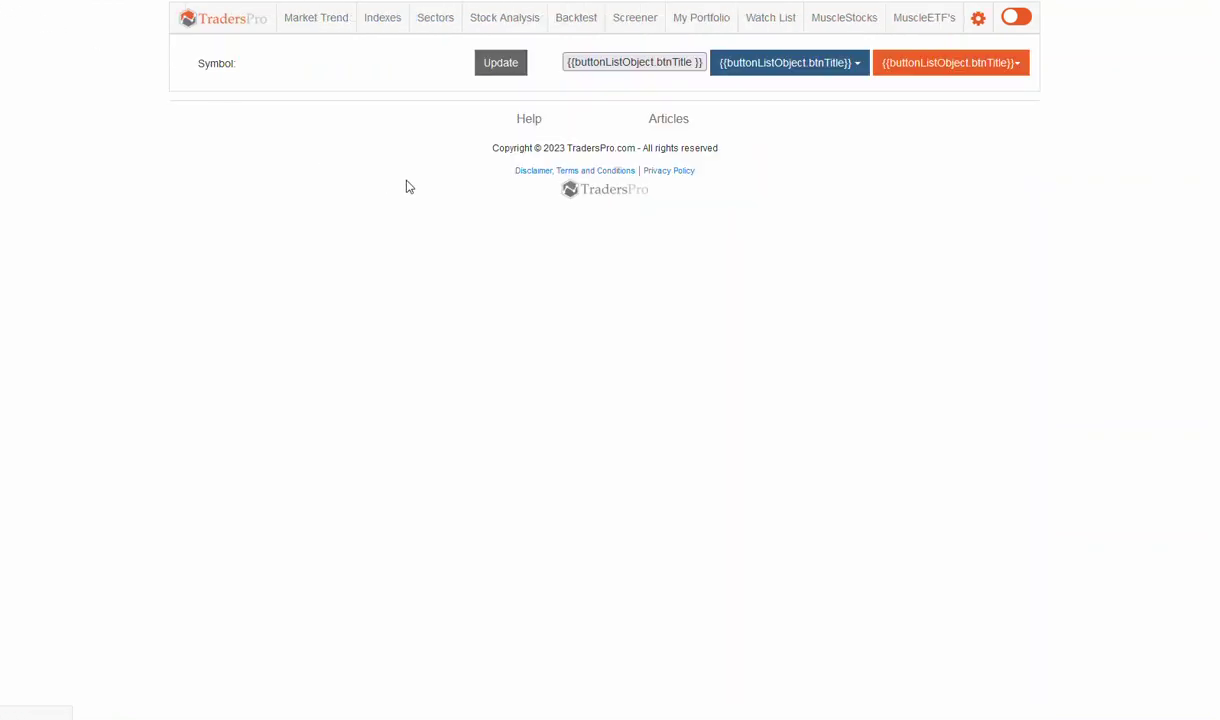
pyautogui.click(430, 181)
pyautogui.click(379, 232)
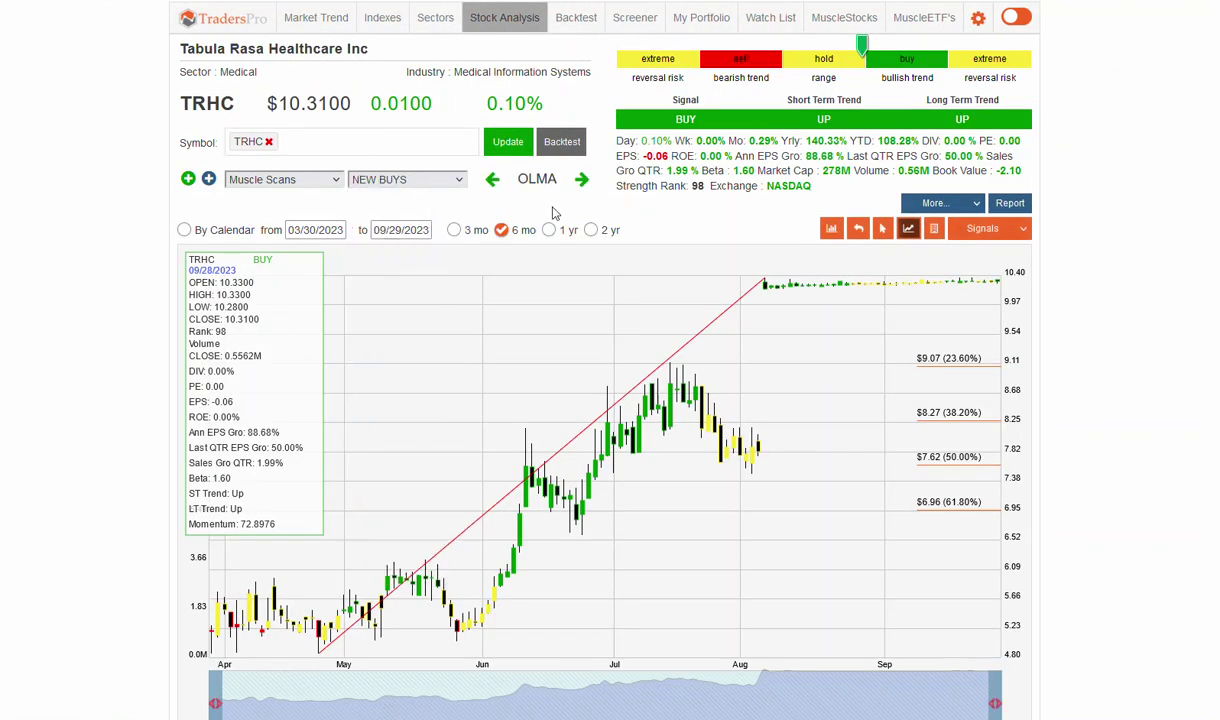
pyautogui.click(583, 182)
pyautogui.click(583, 182)
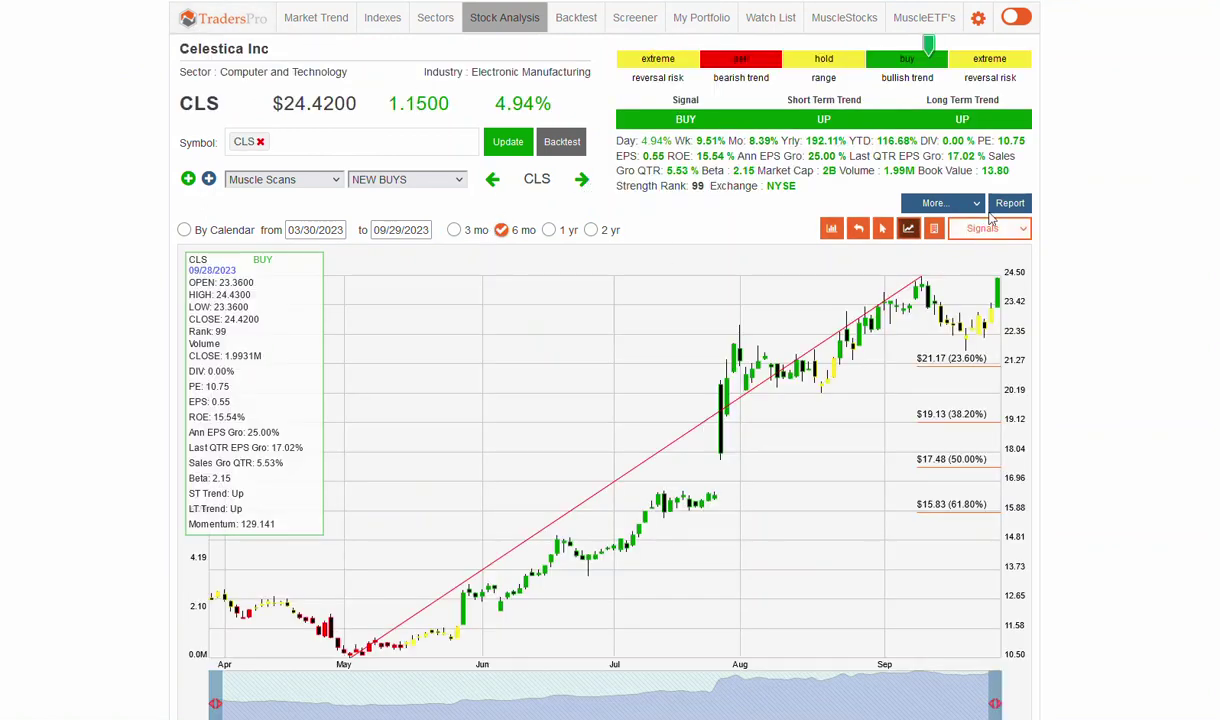
# - Annotate the CLS chart with the September range, last candle, daily percent change, support lines below the recent lows and an upward projection
pyautogui.moveTo(873, 272)
pyautogui.mouseDown()
pyautogui.moveTo(882, 360)
pyautogui.moveTo(1022, 373)
pyautogui.mouseUp()
pyautogui.moveTo(1008, 283)
pyautogui.mouseDown()
pyautogui.moveTo(1024, 286)
pyautogui.moveTo(1026, 315)
pyautogui.moveTo(1008, 312)
pyautogui.mouseUp()
pyautogui.moveTo(565, 100)
pyautogui.mouseDown()
pyautogui.moveTo(535, 115)
pyautogui.moveTo(470, 98)
pyautogui.moveTo(541, 91)
pyautogui.mouseUp()
pyautogui.moveTo(938, 343); pyautogui.dragTo(1022, 345)
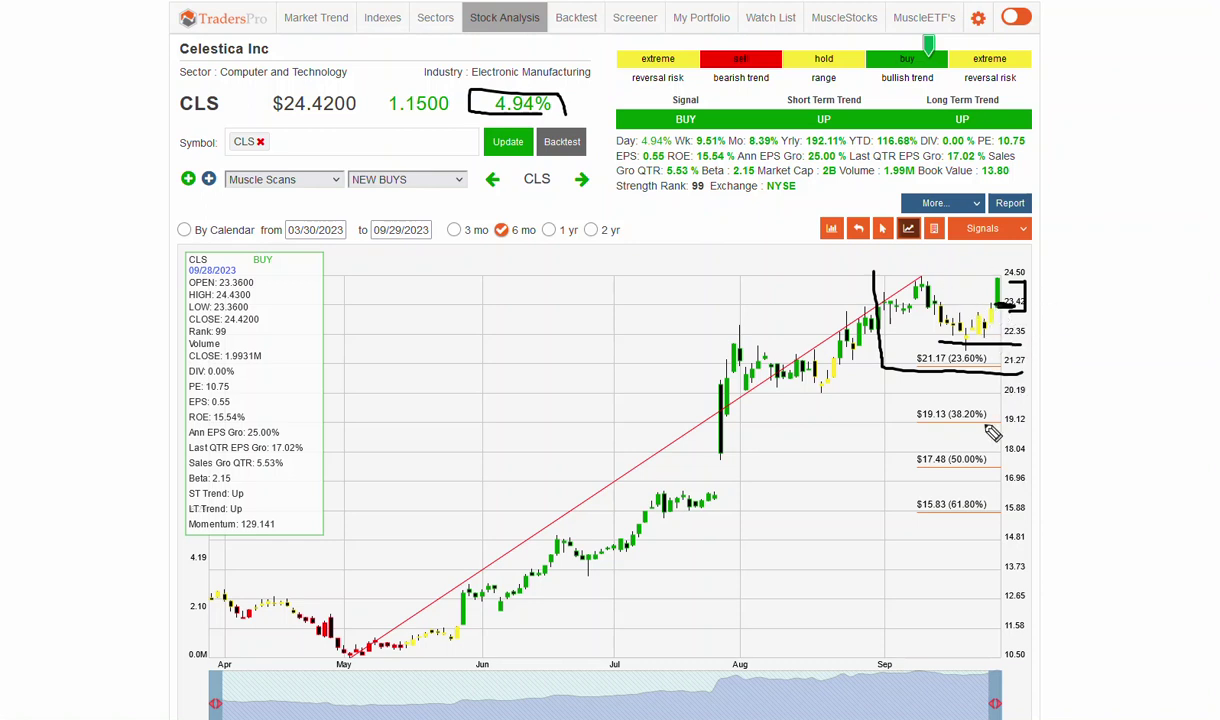
pyautogui.moveTo(961, 352); pyautogui.dragTo(1053, 354)
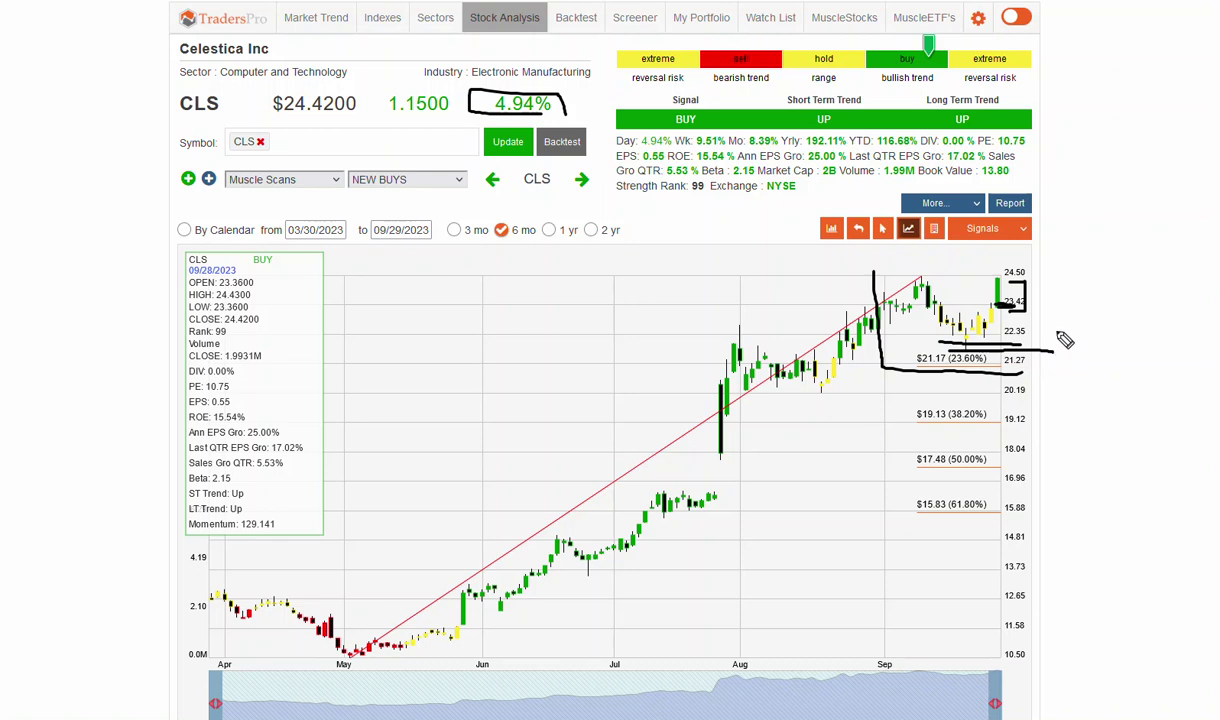
pyautogui.moveTo(1016, 281); pyautogui.dragTo(1106, 132)
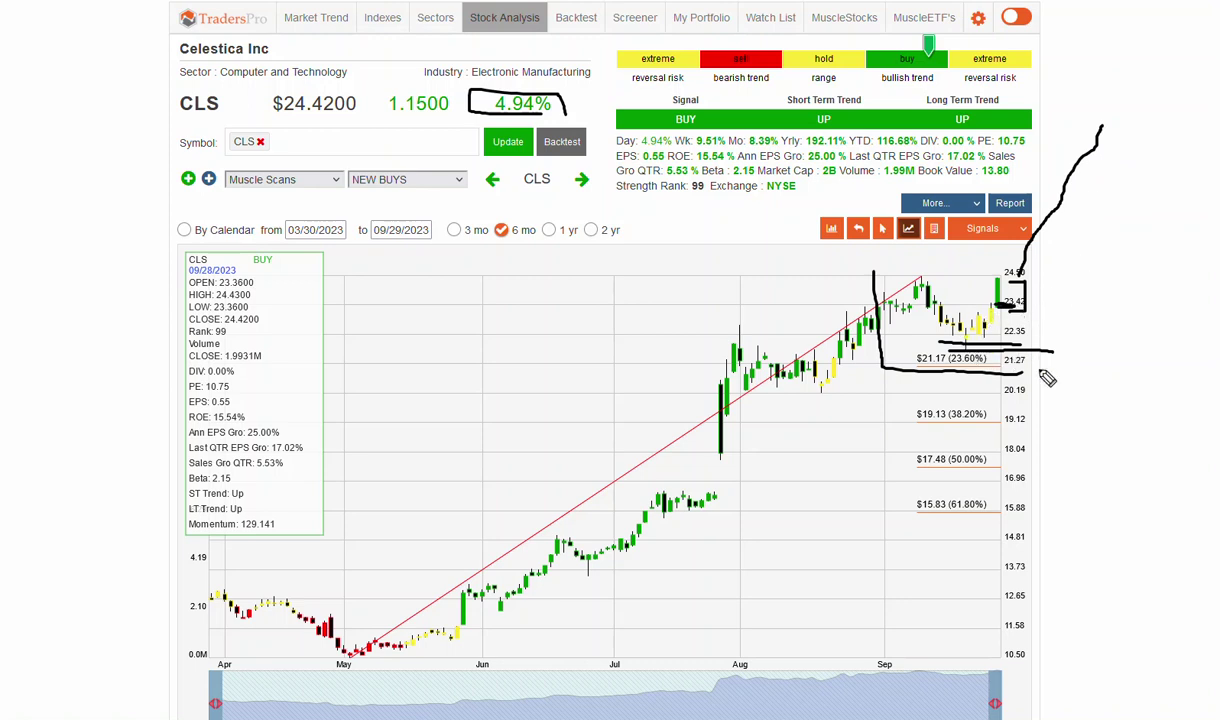
# - Mark support lines on the CLS chart below the recent lows and at the 23.60% and 38.20% retracement levels, and clear all drawings
pyautogui.moveTo(955, 347); pyautogui.dragTo(996, 347)
pyautogui.moveTo(952, 366); pyautogui.dragTo(990, 364)
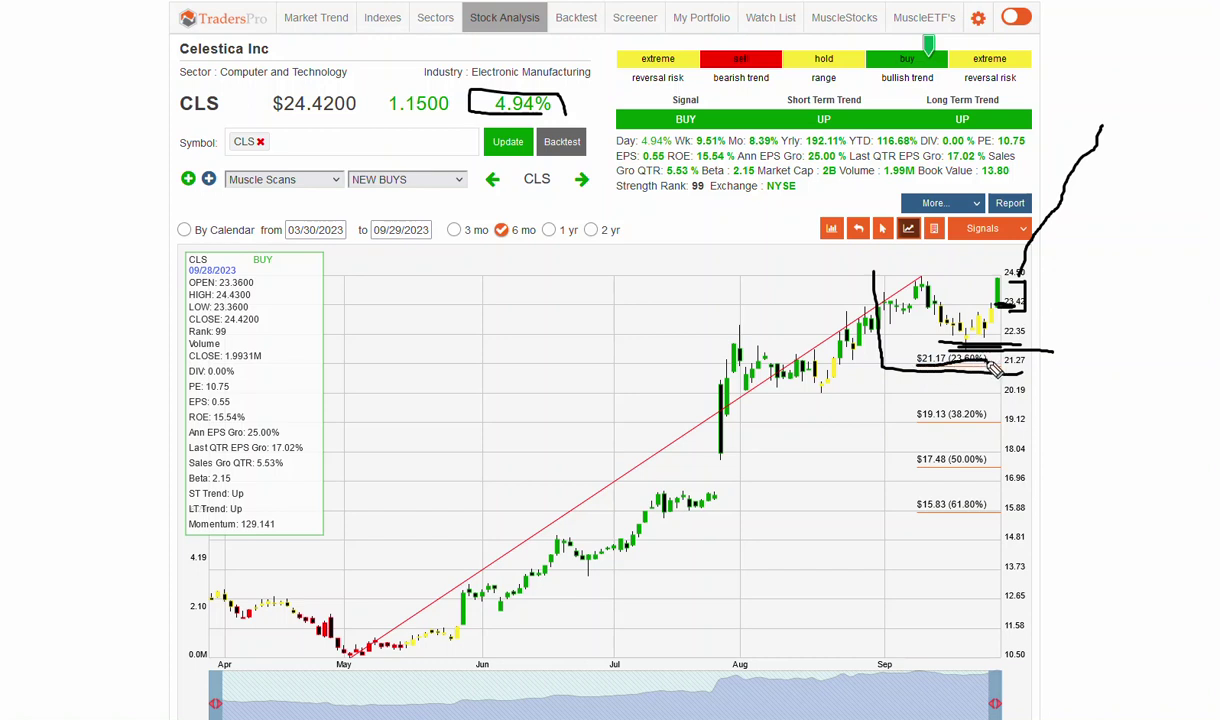
pyautogui.moveTo(904, 417); pyautogui.dragTo(986, 417)
pyautogui.press('Escape')
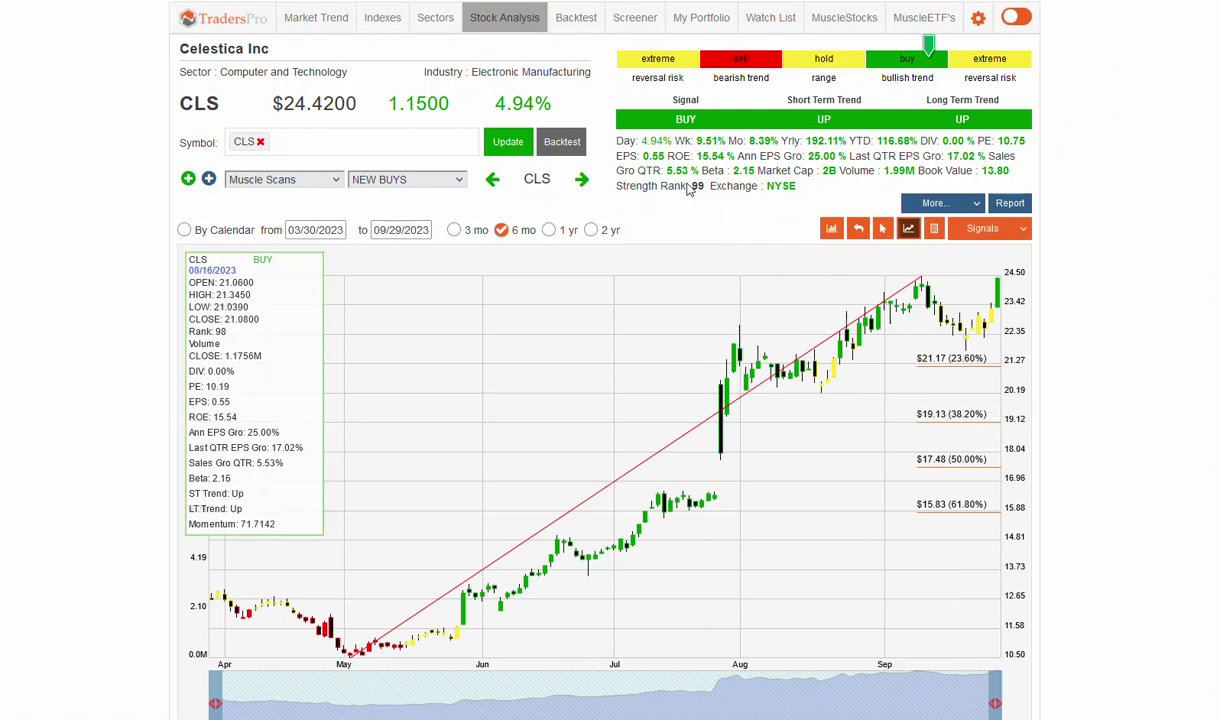
# - Advance to Powell Inds (POWL), mark its last candle and circle the earlier sell and buy signals, and clear the drawings
pyautogui.click(583, 181)
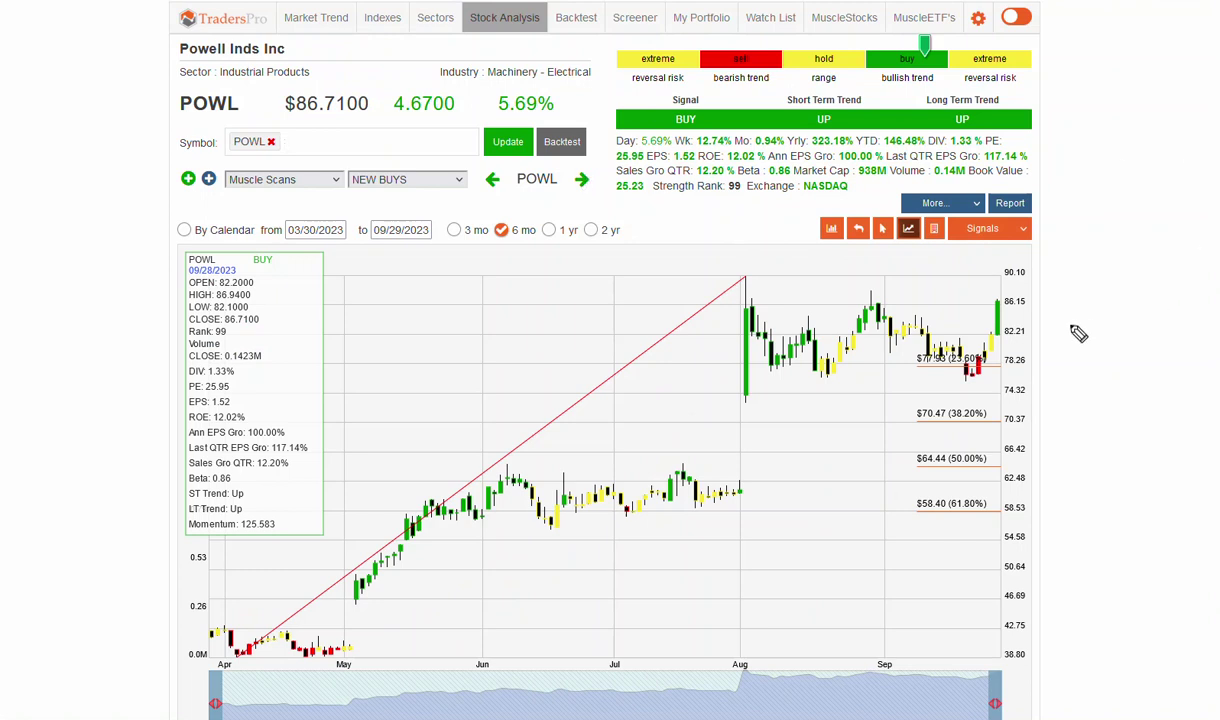
pyautogui.moveTo(1035, 311)
pyautogui.mouseDown()
pyautogui.moveTo(1035, 325)
pyautogui.moveTo(958, 368)
pyautogui.moveTo(1000, 392)
pyautogui.moveTo(991, 356)
pyautogui.mouseUp()
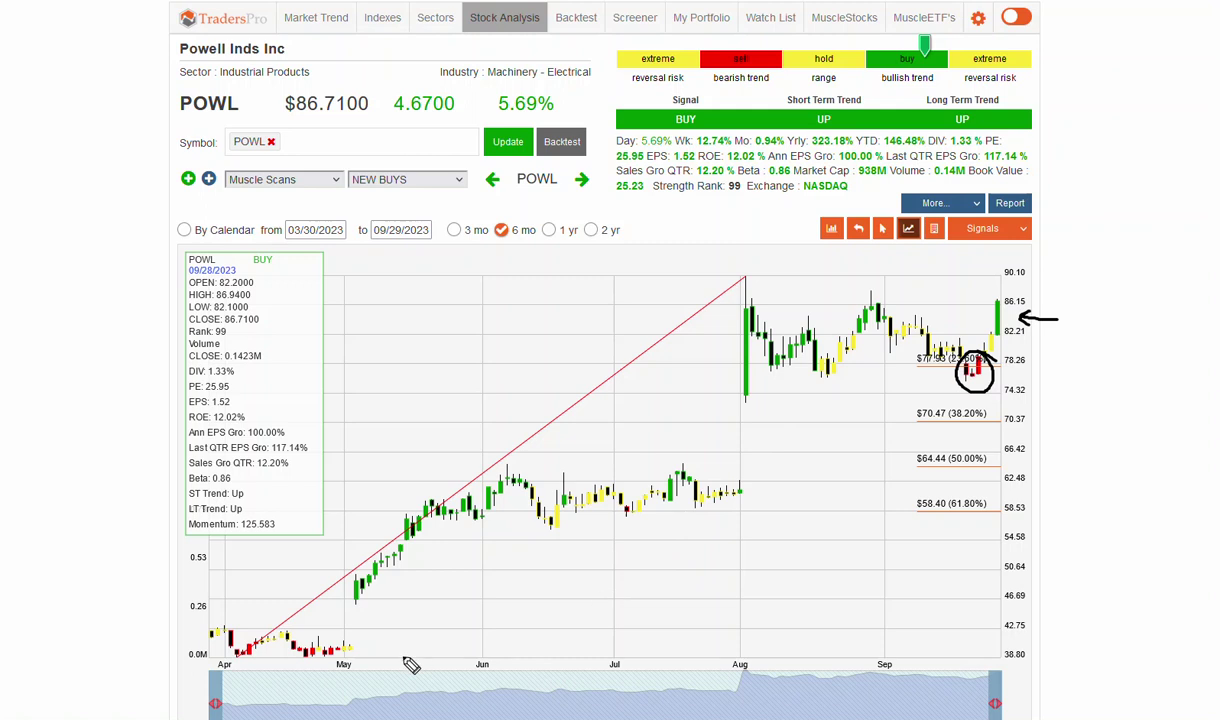
pyautogui.moveTo(372, 598)
pyautogui.mouseDown()
pyautogui.moveTo(368, 585)
pyautogui.moveTo(348, 598)
pyautogui.moveTo(372, 602)
pyautogui.moveTo(318, 650)
pyautogui.moveTo(333, 640)
pyautogui.mouseUp()
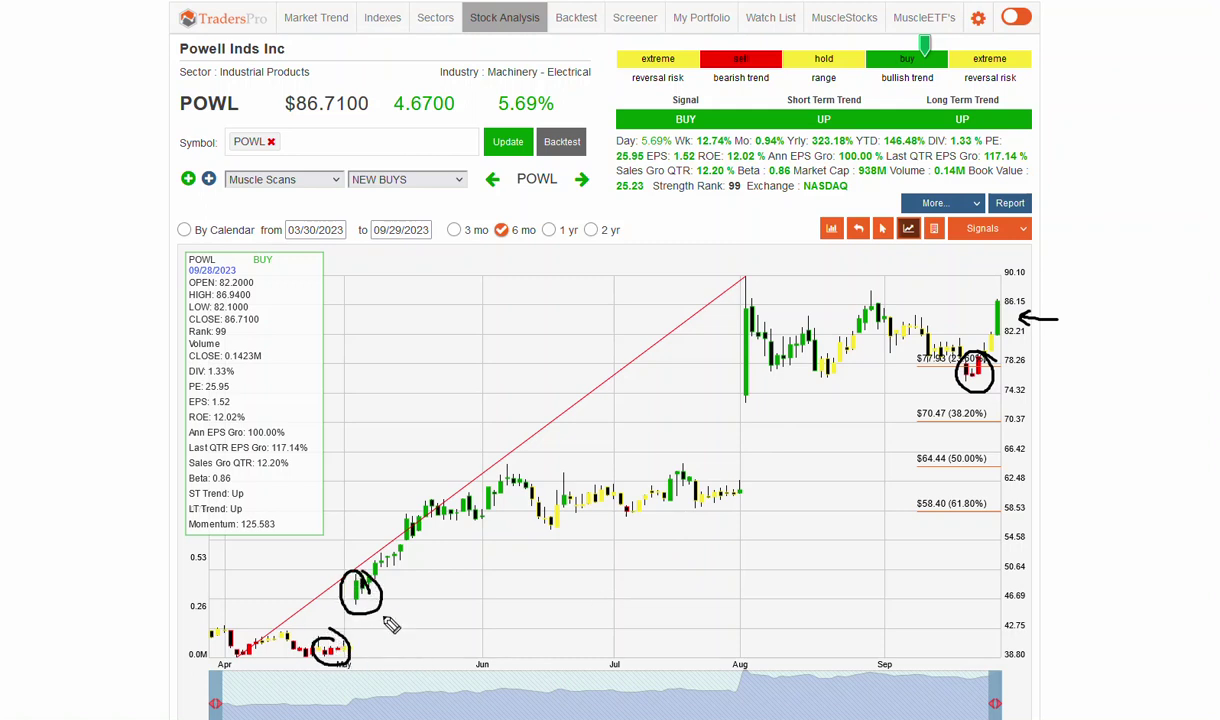
pyautogui.moveTo(622, 492)
pyautogui.mouseDown()
pyautogui.moveTo(613, 503)
pyautogui.moveTo(624, 490)
pyautogui.mouseUp()
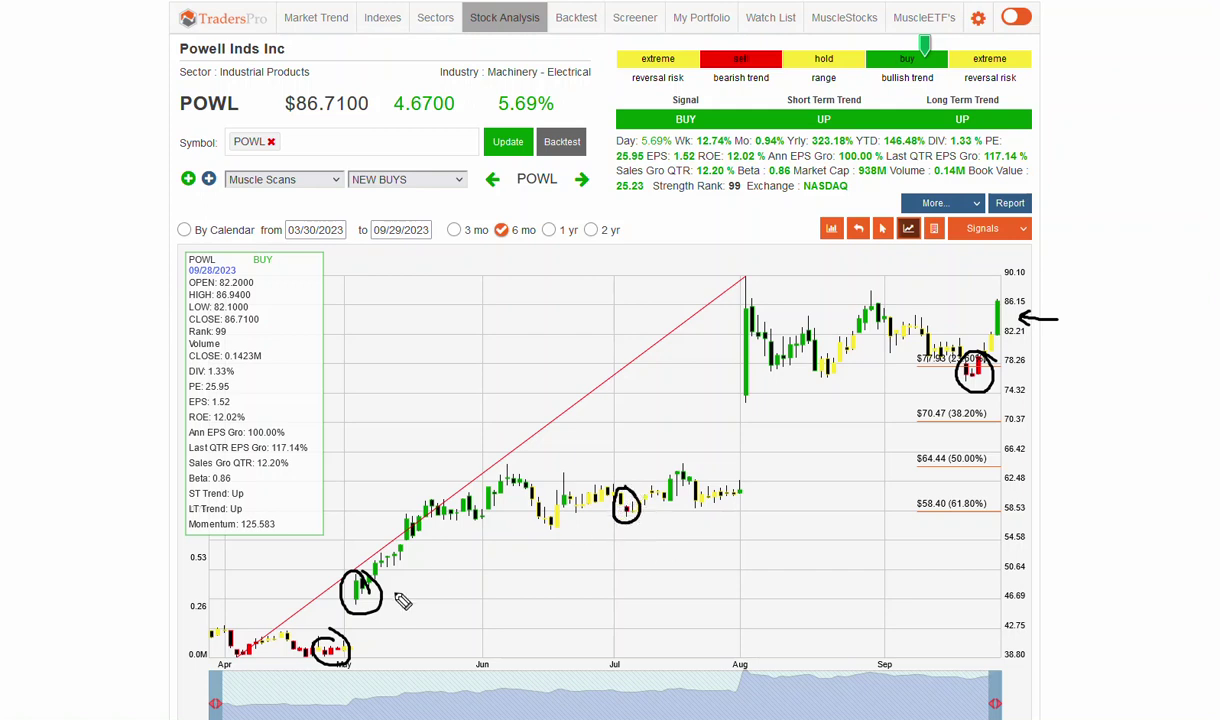
pyautogui.moveTo(668, 470)
pyautogui.mouseDown()
pyautogui.moveTo(660, 505)
pyautogui.moveTo(670, 468)
pyautogui.mouseUp()
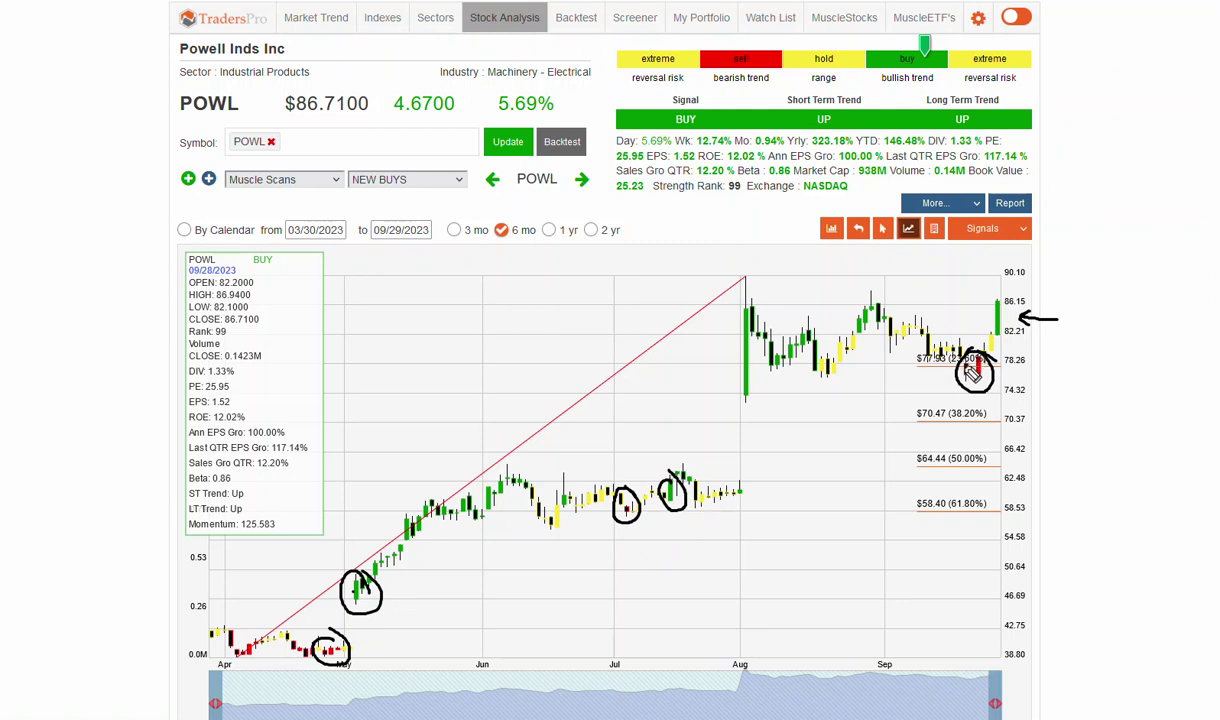
pyautogui.moveTo(1008, 279)
pyautogui.mouseDown()
pyautogui.moveTo(990, 292)
pyautogui.moveTo(1048, 296)
pyautogui.mouseUp()
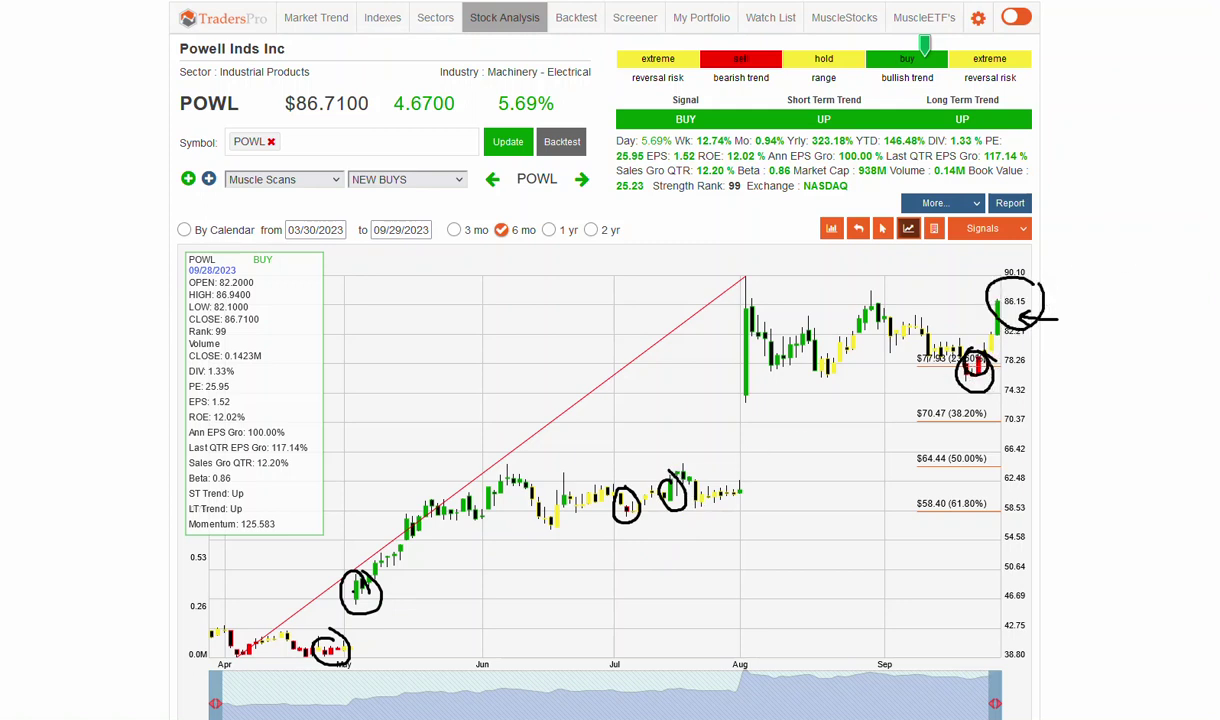
pyautogui.press('Escape')
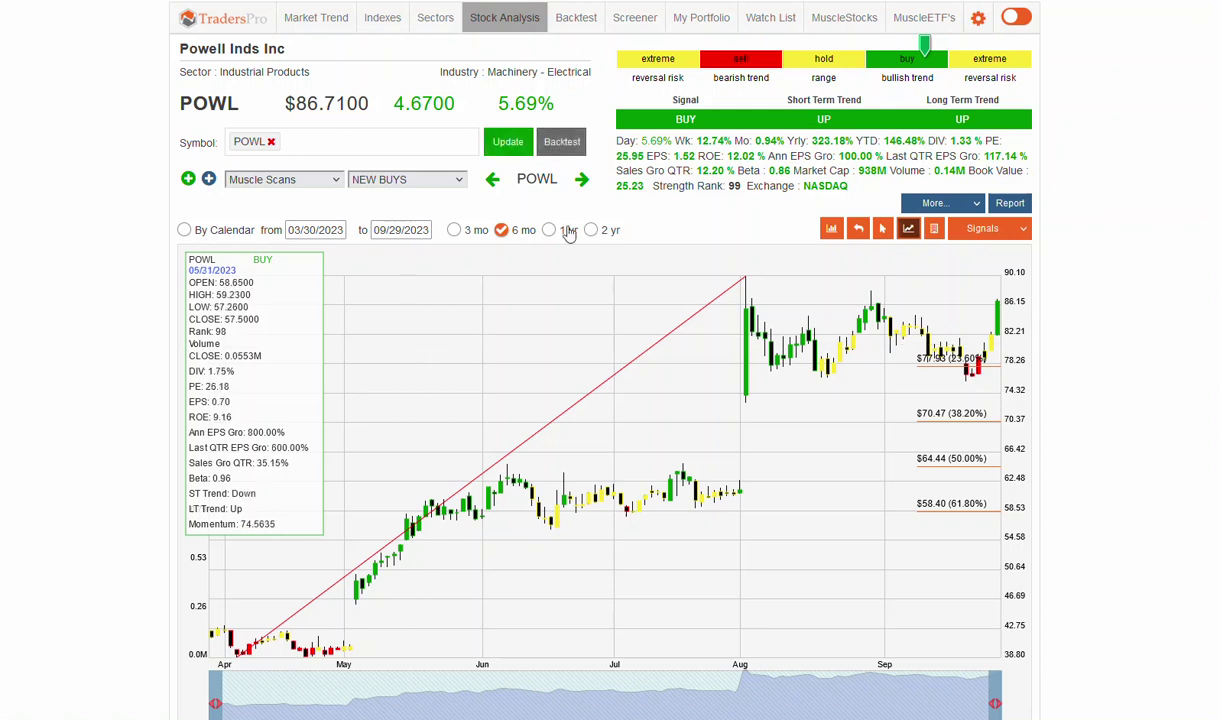
# - Run a backtest for POWL and review its trade statistics and the signal list with profit or loss per trade
pyautogui.click(564, 150)
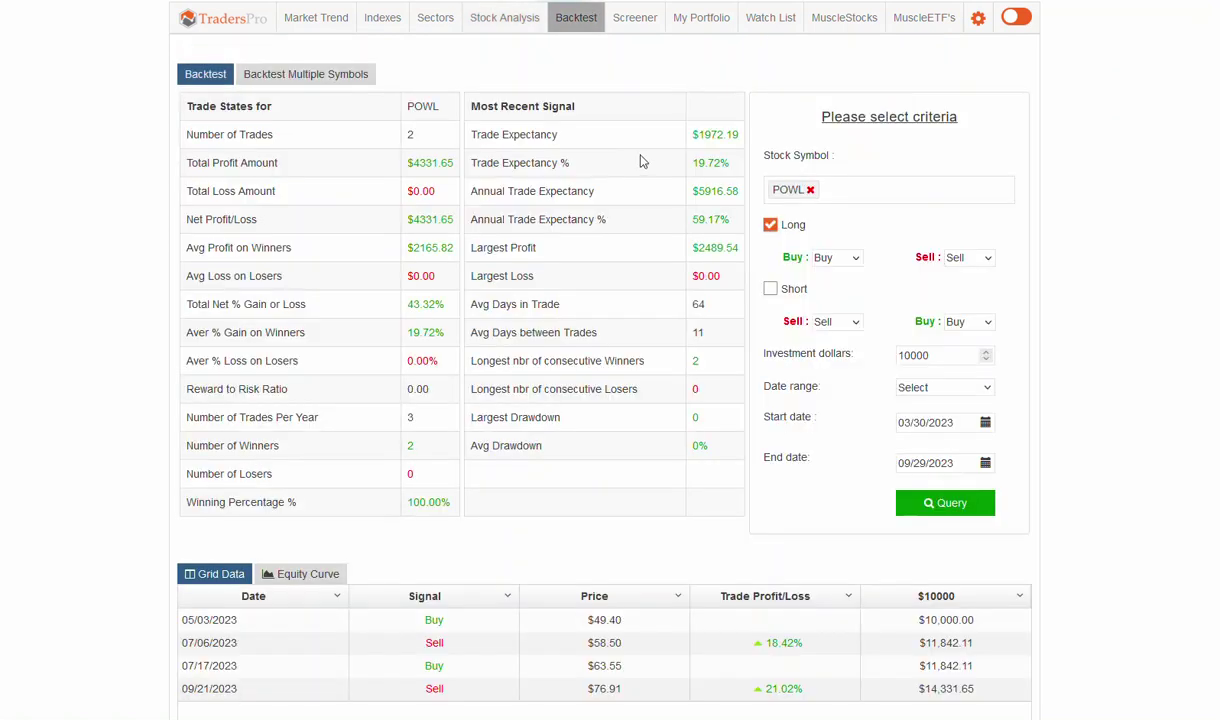
pyautogui.scroll(-2, 493, 475)
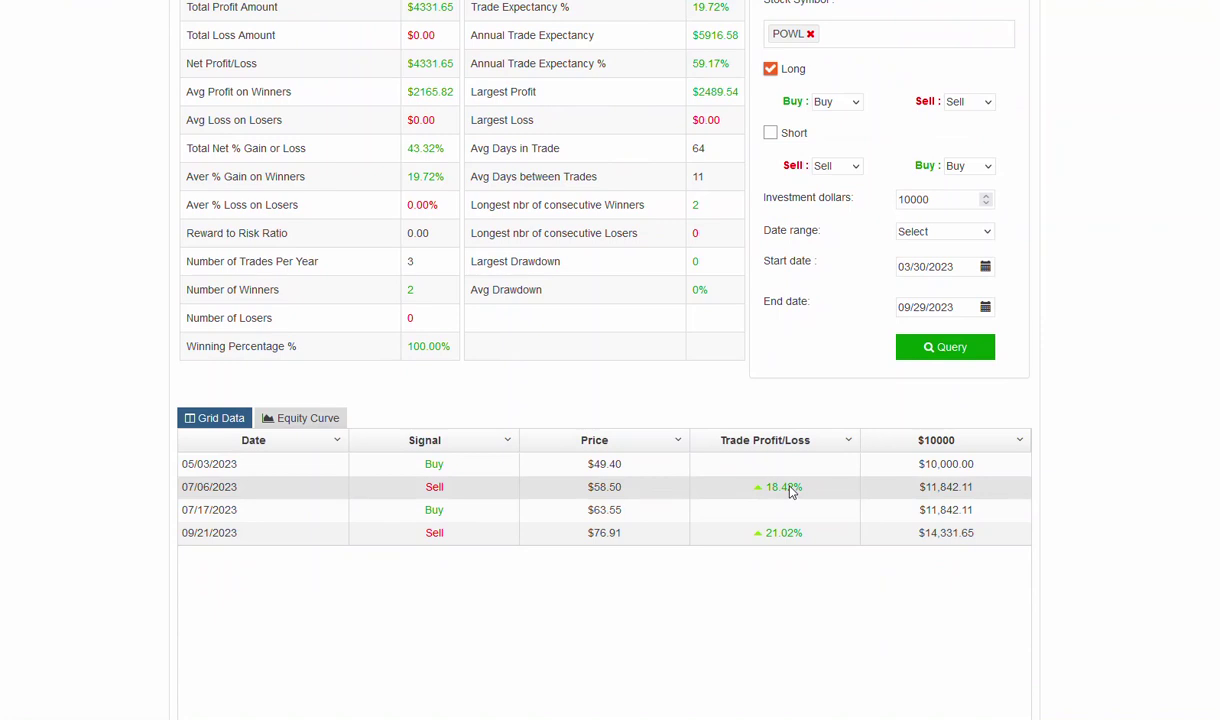
pyautogui.scroll(2, 790, 540)
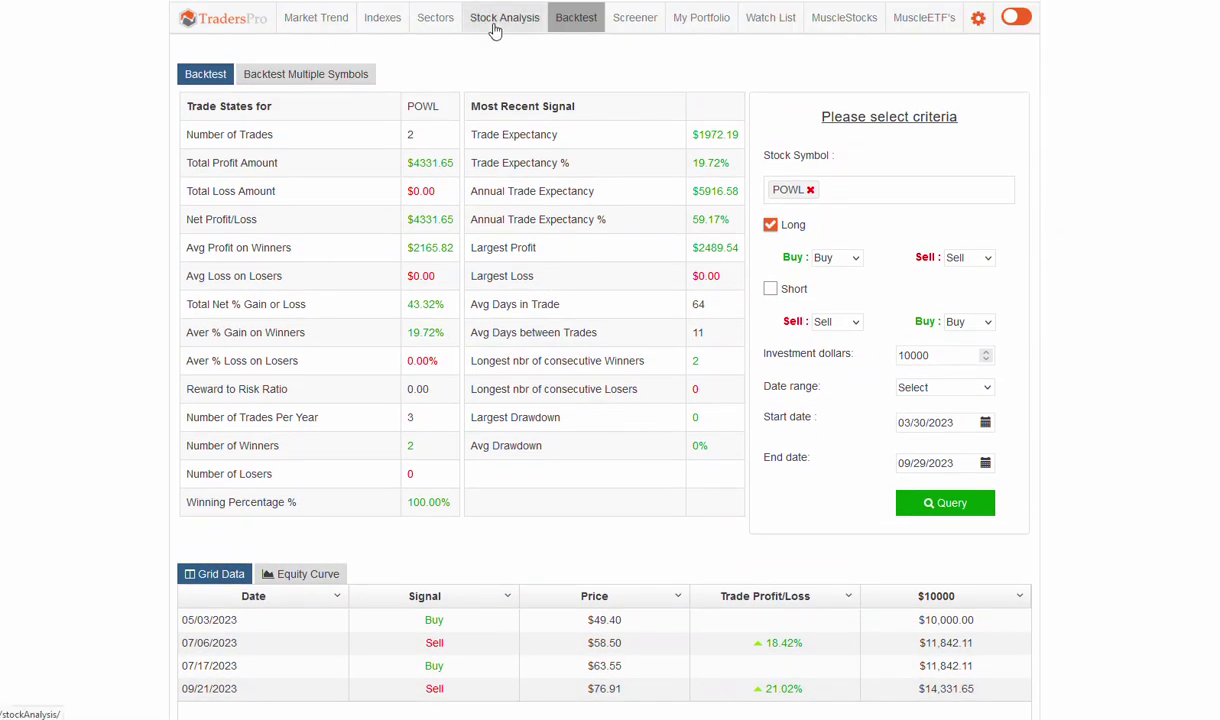
# - Return to Stock Analysis and step forward through the NEW BUYS stocks to Par Pacific Holdings (PARR)
pyautogui.click(504, 17)
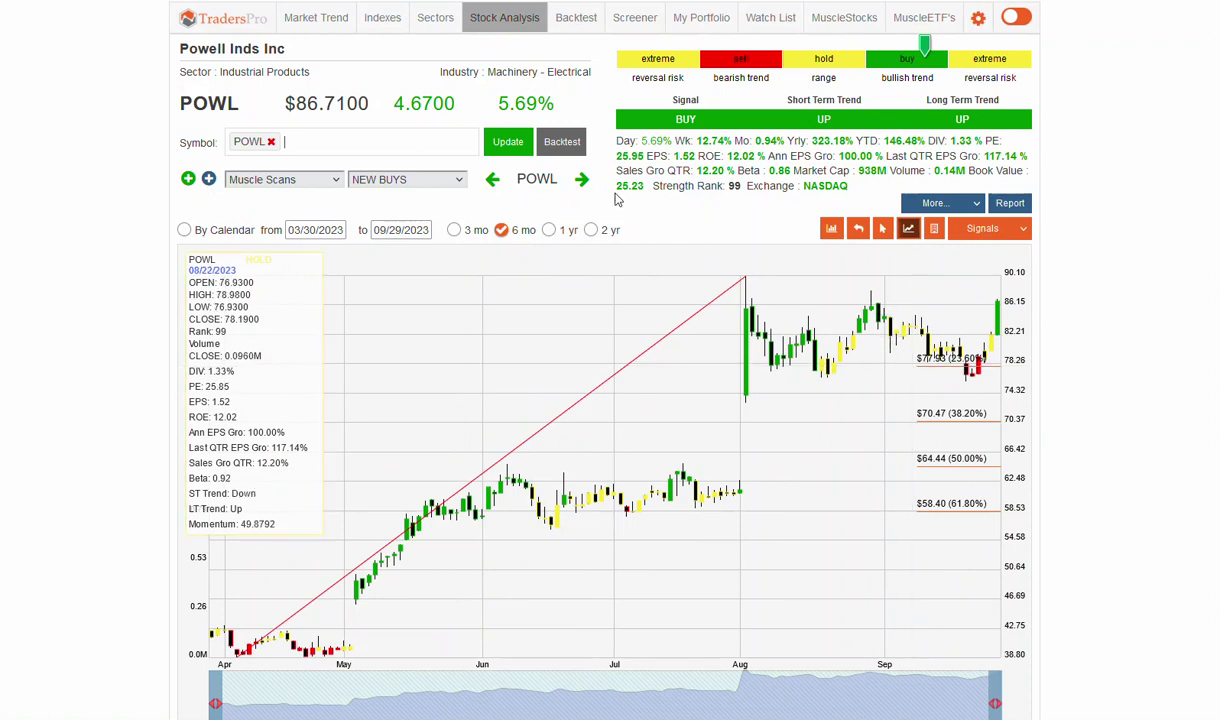
pyautogui.click(582, 180)
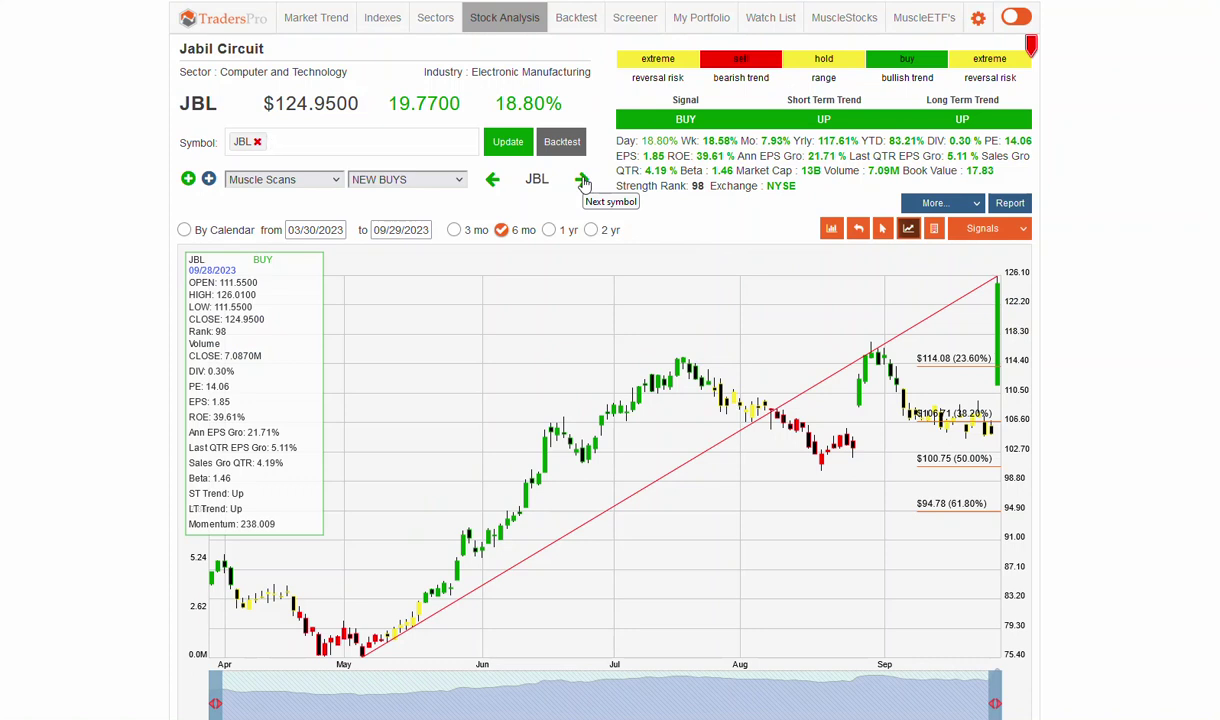
pyautogui.click(582, 180)
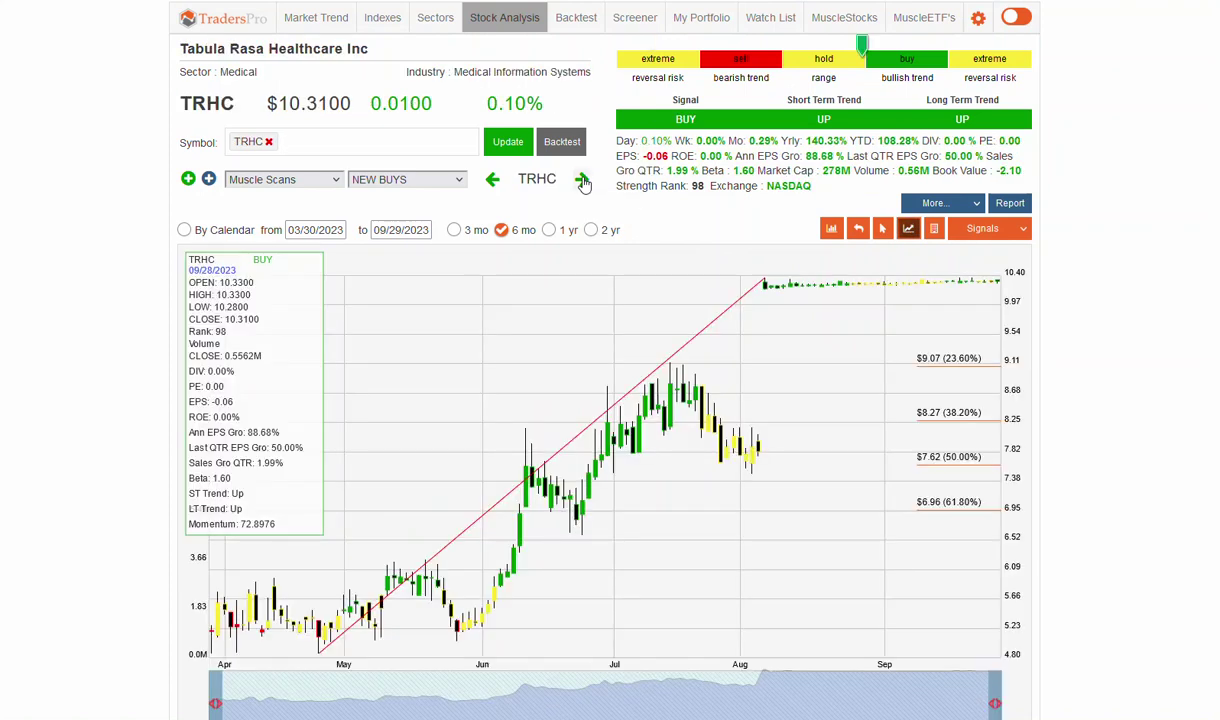
pyautogui.click(582, 180)
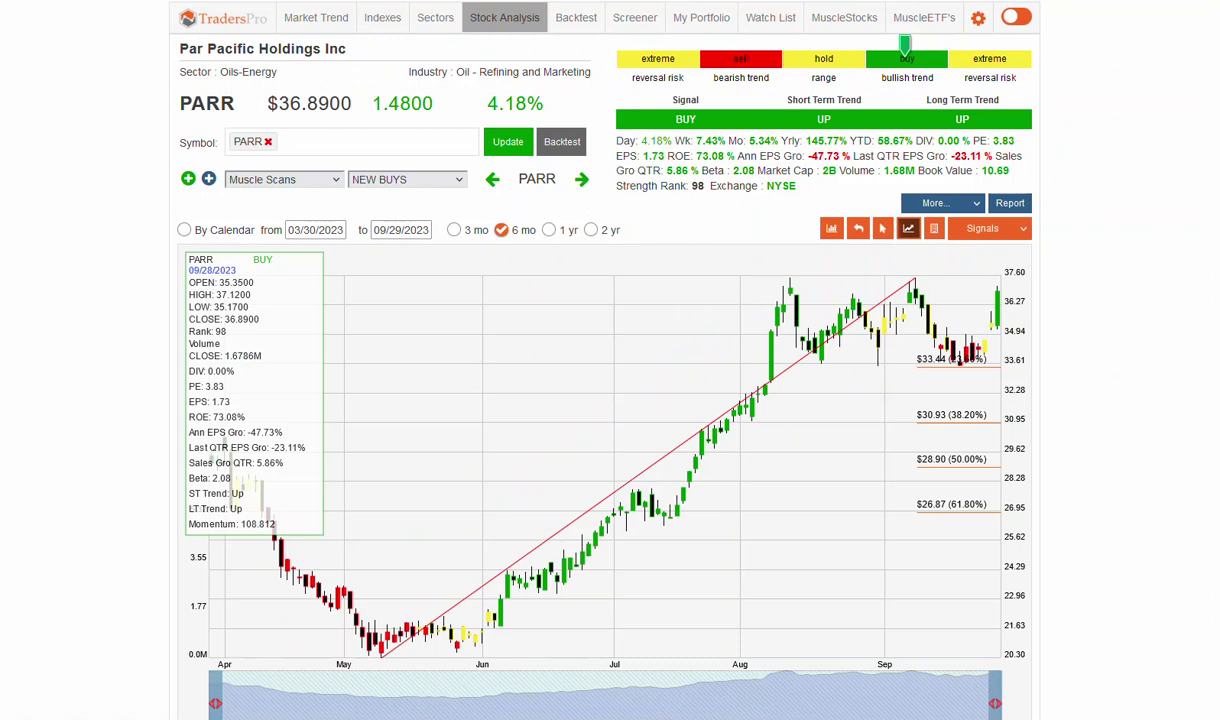
# - Annotate the PARR chart with circles around the late-May and September sell candles and June buy signal, an uptrend curve and a last-candle arrow
pyautogui.moveTo(936, 345)
pyautogui.mouseDown()
pyautogui.moveTo(968, 393)
pyautogui.moveTo(938, 340)
pyautogui.mouseUp()
pyautogui.moveTo(1104, 322); pyautogui.dragTo(1019, 312)
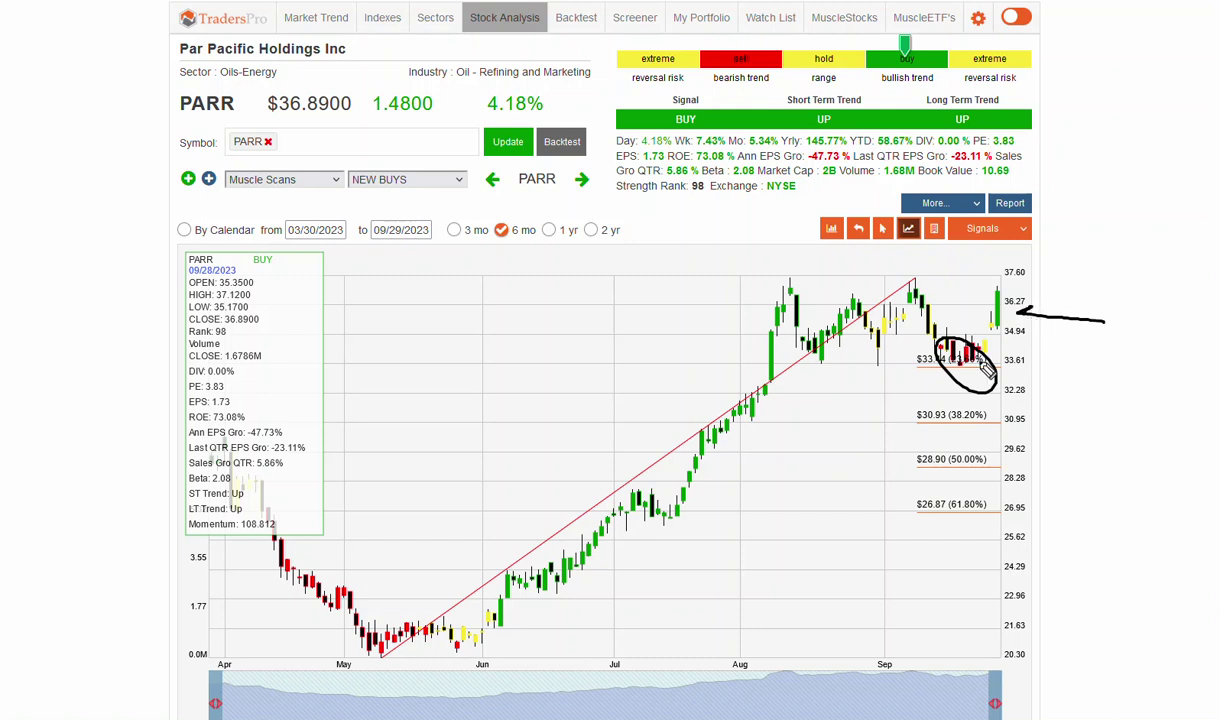
pyautogui.moveTo(520, 628)
pyautogui.mouseDown()
pyautogui.moveTo(500, 598)
pyautogui.moveTo(435, 640)
pyautogui.mouseUp()
pyautogui.moveTo(538, 615)
pyautogui.mouseDown()
pyautogui.moveTo(670, 490)
pyautogui.moveTo(868, 352)
pyautogui.mouseUp()
pyautogui.moveTo(935, 332); pyautogui.dragTo(928, 345)
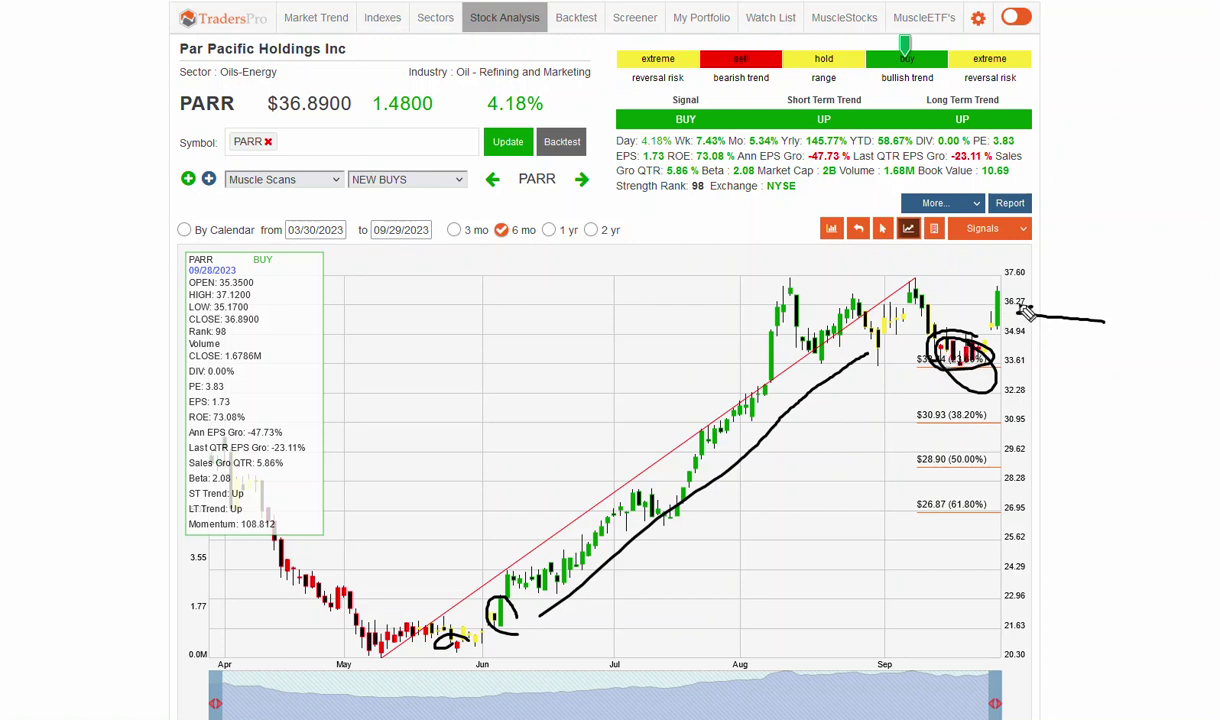
pyautogui.moveTo(1013, 290); pyautogui.dragTo(1036, 296)
pyautogui.moveTo(540, 637); pyautogui.dragTo(515, 622)
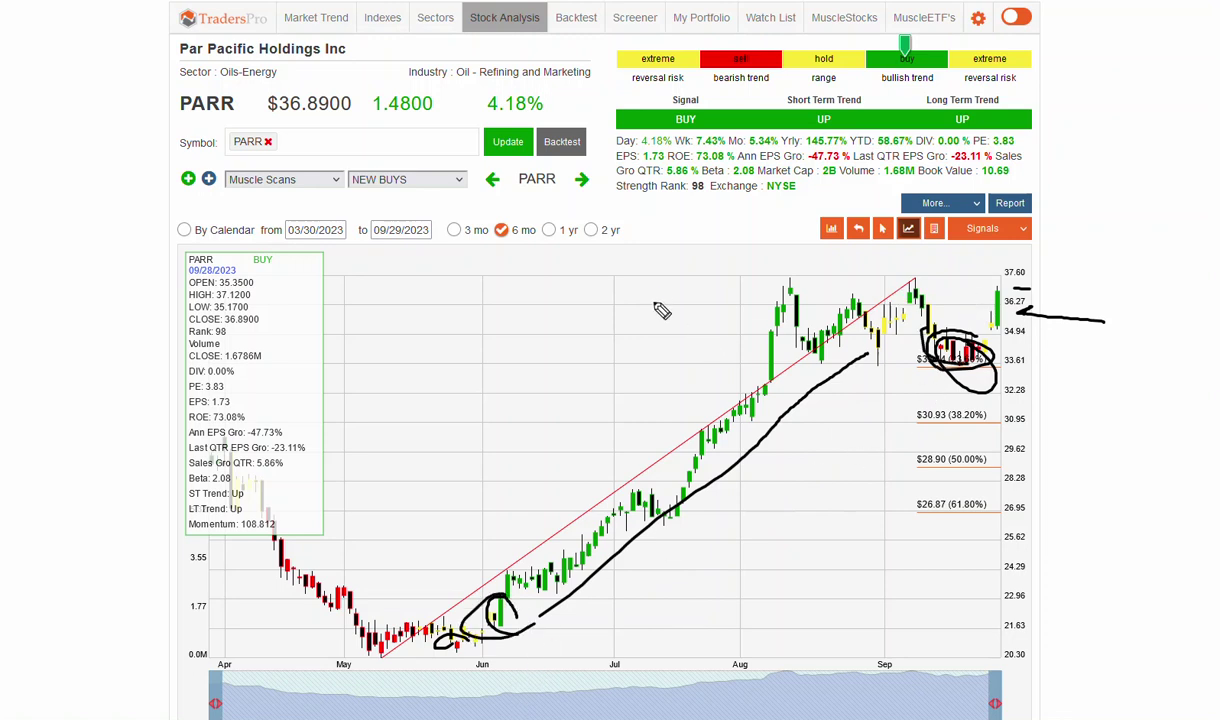
# - Sketch crossing trend lines, the late-September range and downward and upward projections on the PARR chart, and clear all drawings
pyautogui.moveTo(650, 293); pyautogui.dragTo(925, 595)
pyautogui.moveTo(1021, 410); pyautogui.dragTo(497, 448)
pyautogui.moveTo(973, 225)
pyautogui.mouseDown()
pyautogui.moveTo(968, 410)
pyautogui.moveTo(1080, 415)
pyautogui.mouseUp()
pyautogui.moveTo(945, 310)
pyautogui.mouseDown()
pyautogui.moveTo(880, 300)
pyautogui.moveTo(645, 517)
pyautogui.moveTo(470, 590)
pyautogui.moveTo(830, 408)
pyautogui.moveTo(864, 334)
pyautogui.moveTo(866, 294)
pyautogui.moveTo(882, 284)
pyautogui.mouseUp()
pyautogui.moveTo(1025, 416); pyautogui.dragTo(1135, 580)
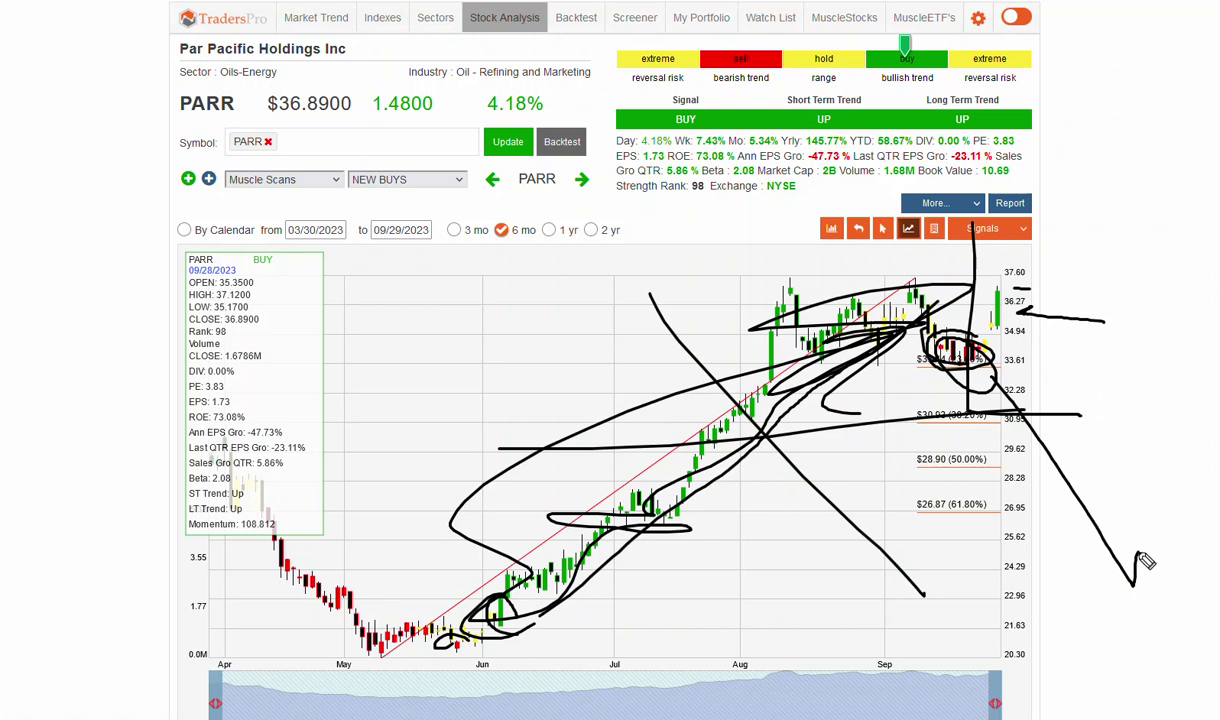
pyautogui.moveTo(1030, 318)
pyautogui.mouseDown()
pyautogui.moveTo(1122, 185)
pyautogui.moveTo(1118, 195)
pyautogui.mouseUp()
pyautogui.moveTo(990, 378)
pyautogui.mouseDown()
pyautogui.moveTo(1088, 552)
pyautogui.moveTo(1080, 560)
pyautogui.moveTo(1110, 570)
pyautogui.mouseUp()
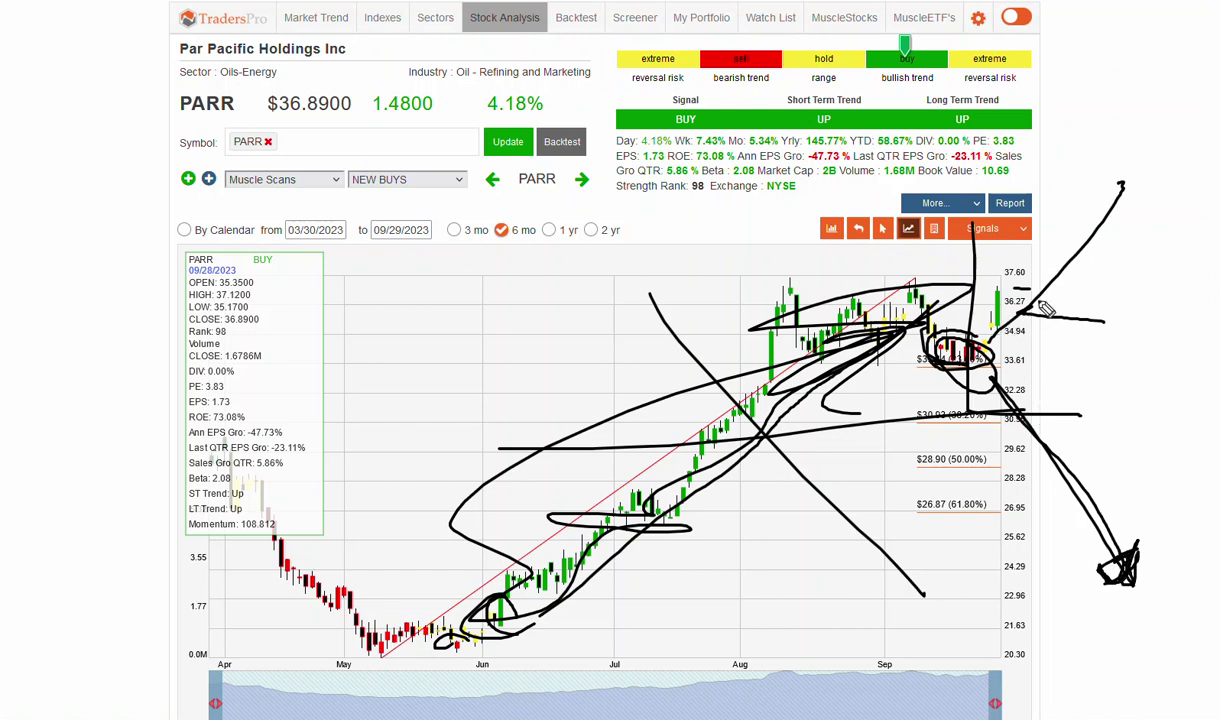
pyautogui.press('Escape')
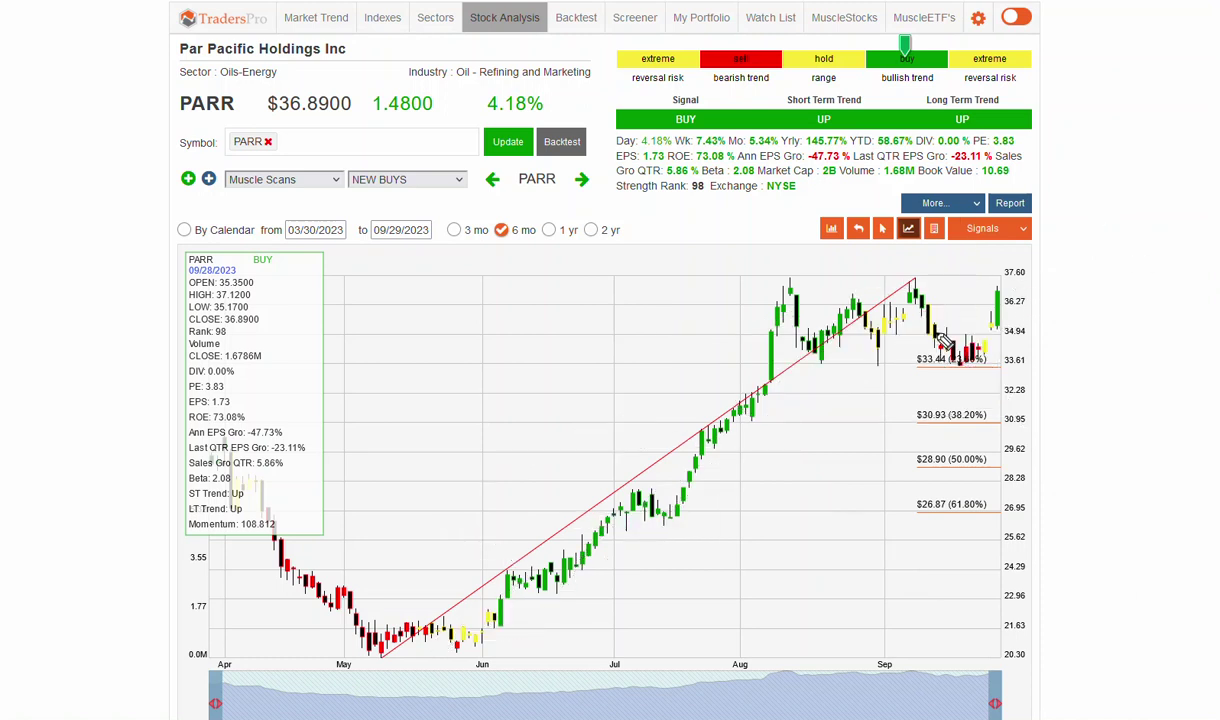